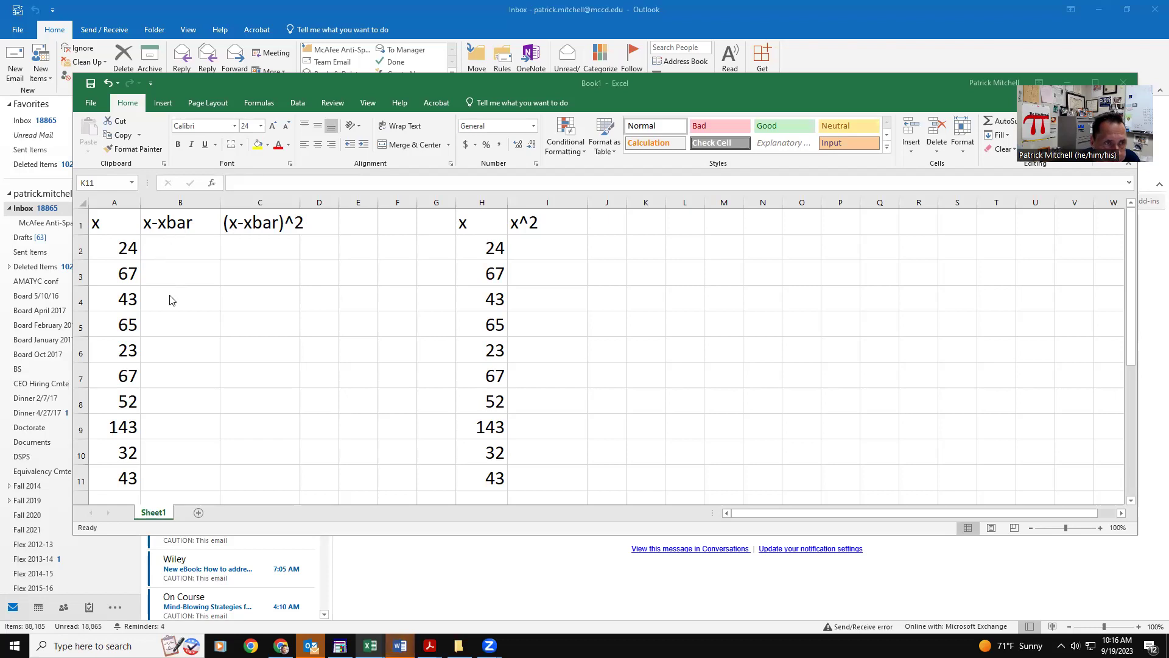
# Step: Enter =SUM(A2:A11) in A13 to total the x values to 559
pyautogui.click(123, 496)
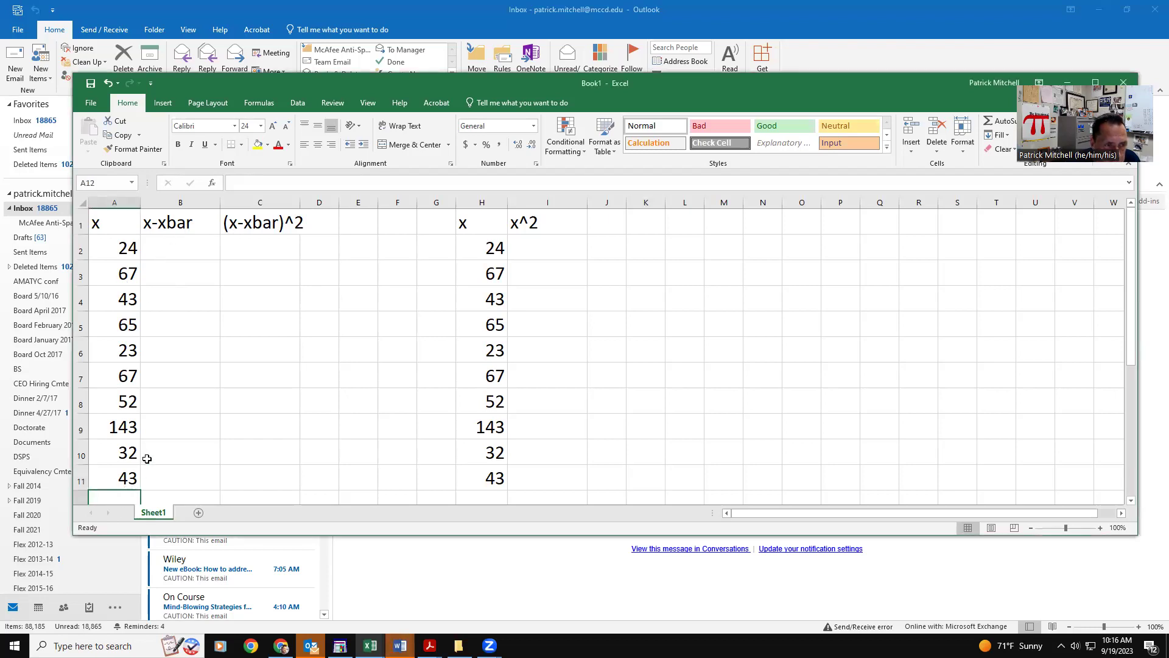
pyautogui.scroll(-1, 140, 455)
pyautogui.click(130, 452)
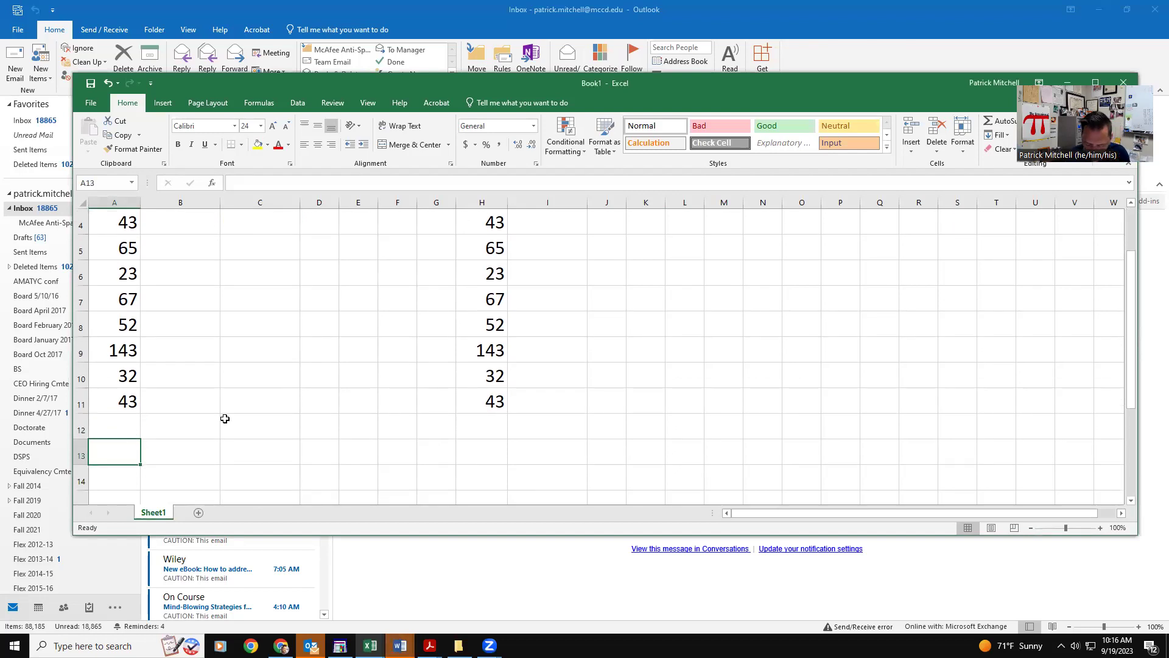
pyautogui.write('=')
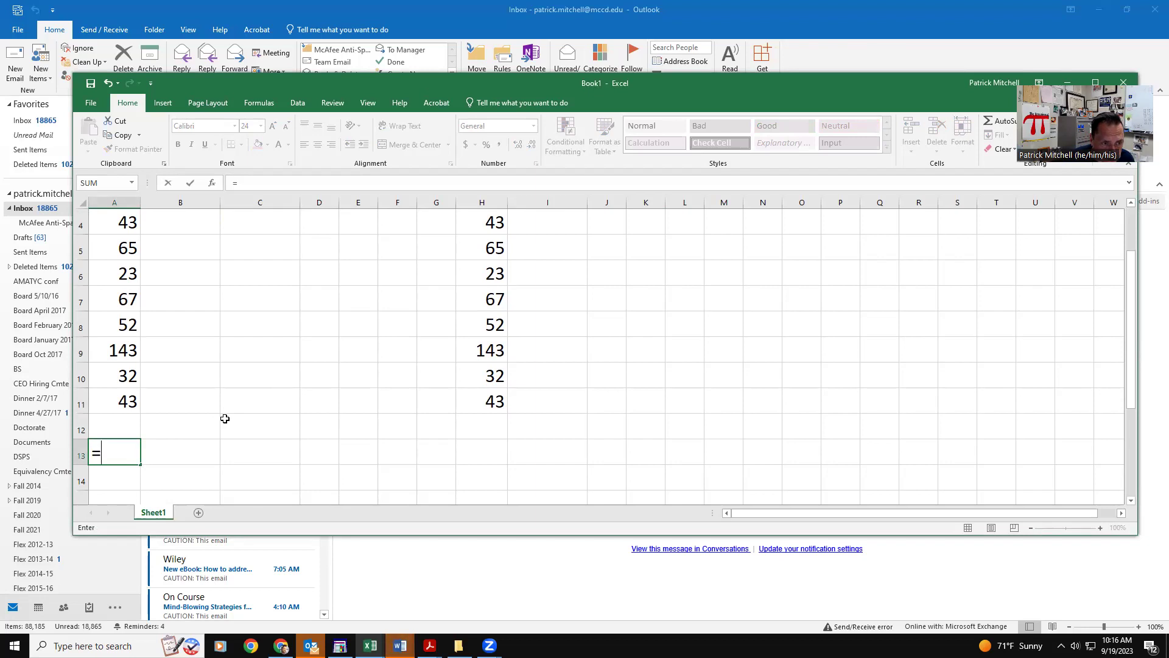
pyautogui.write('sum(')
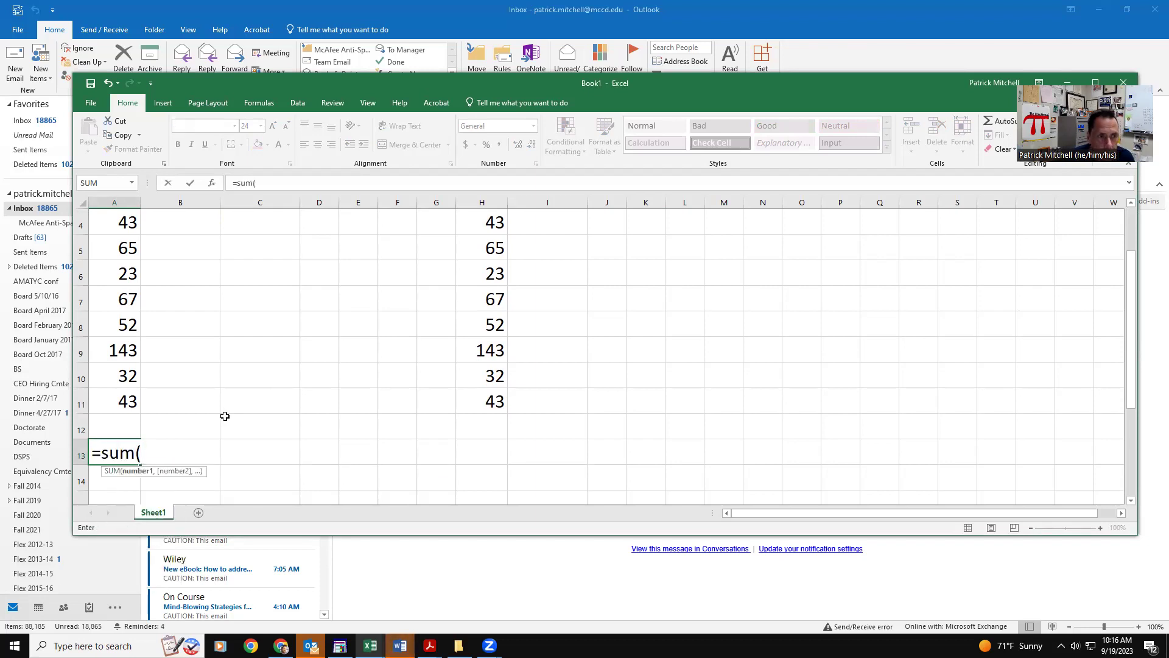
pyautogui.click(109, 390)
pyautogui.moveTo(109, 390); pyautogui.dragTo(113, 253)
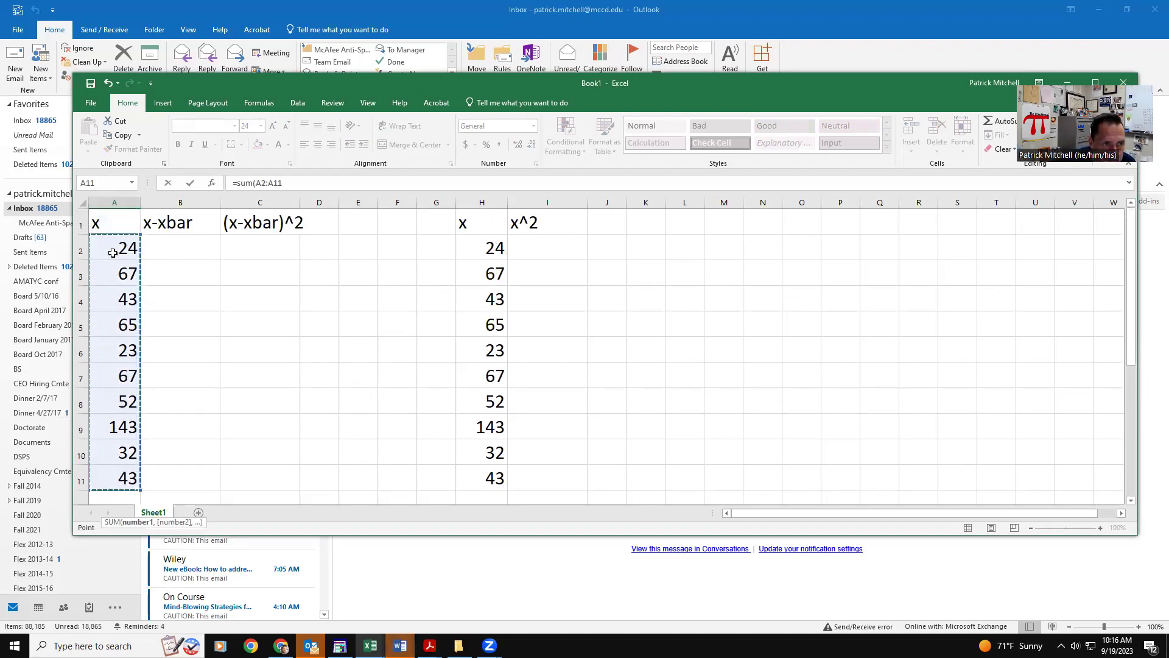
pyautogui.press('Return')
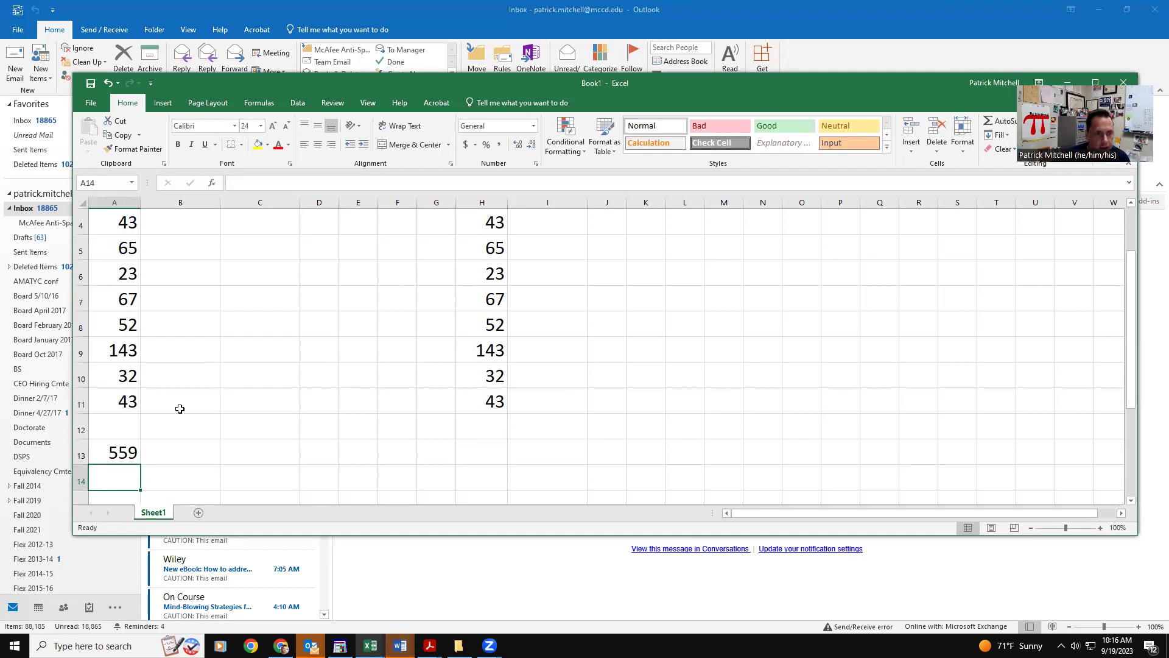
# Step: Compute the mean 55.9 in A14 with =A13/10
pyautogui.write('=')
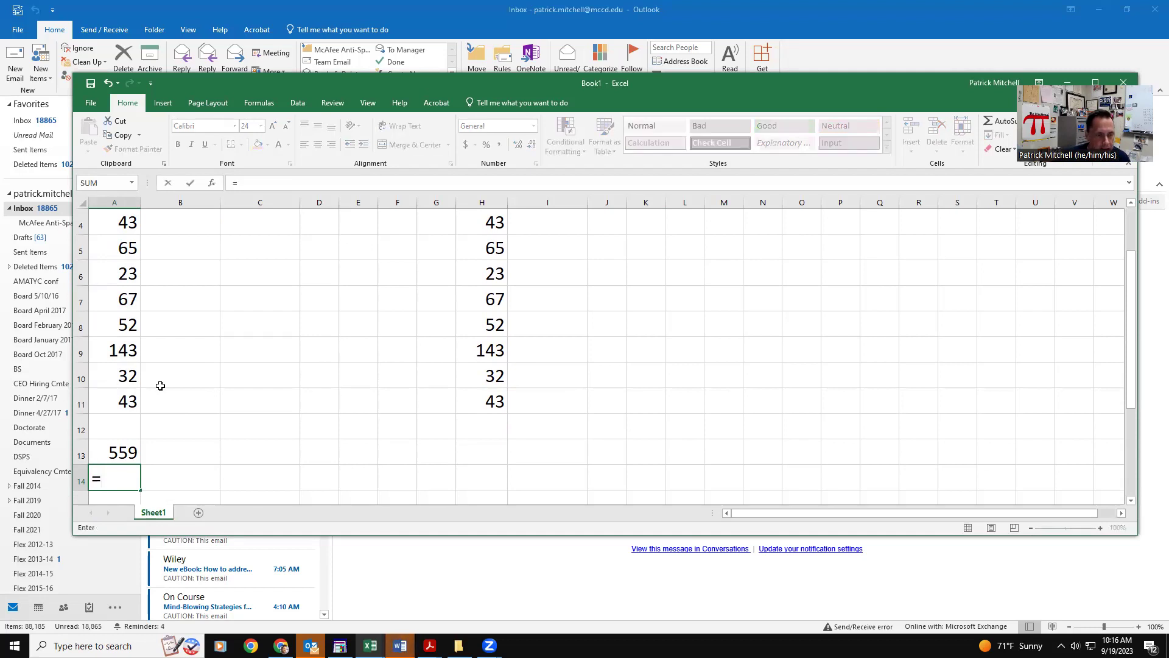
pyautogui.click(124, 451)
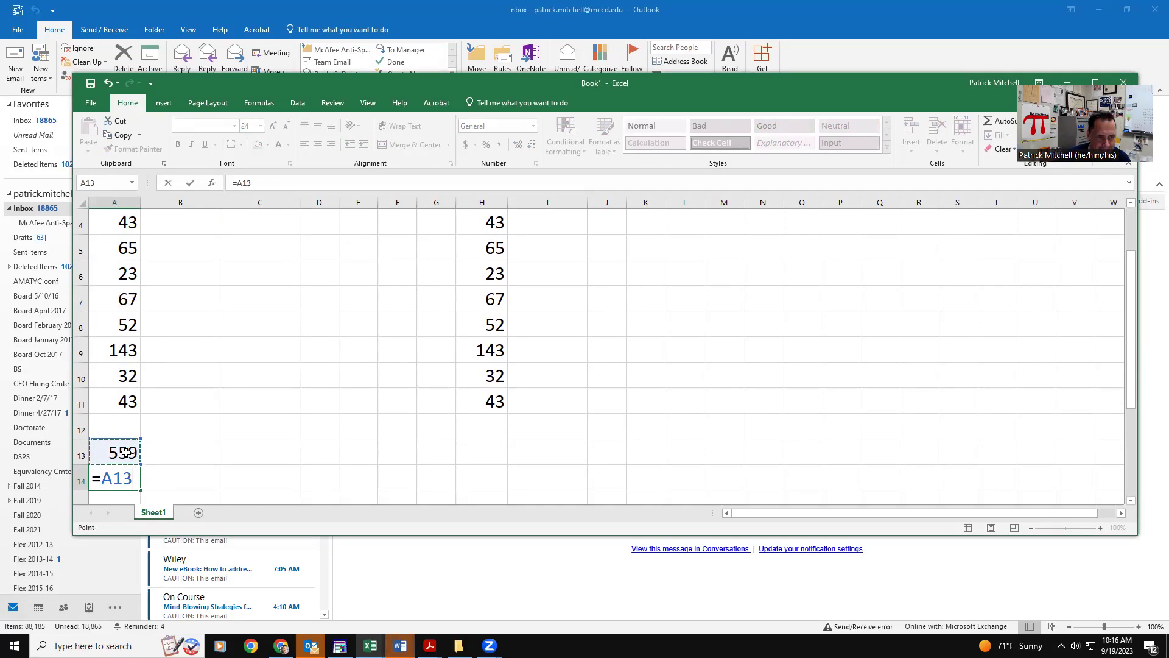
pyautogui.write('/10')
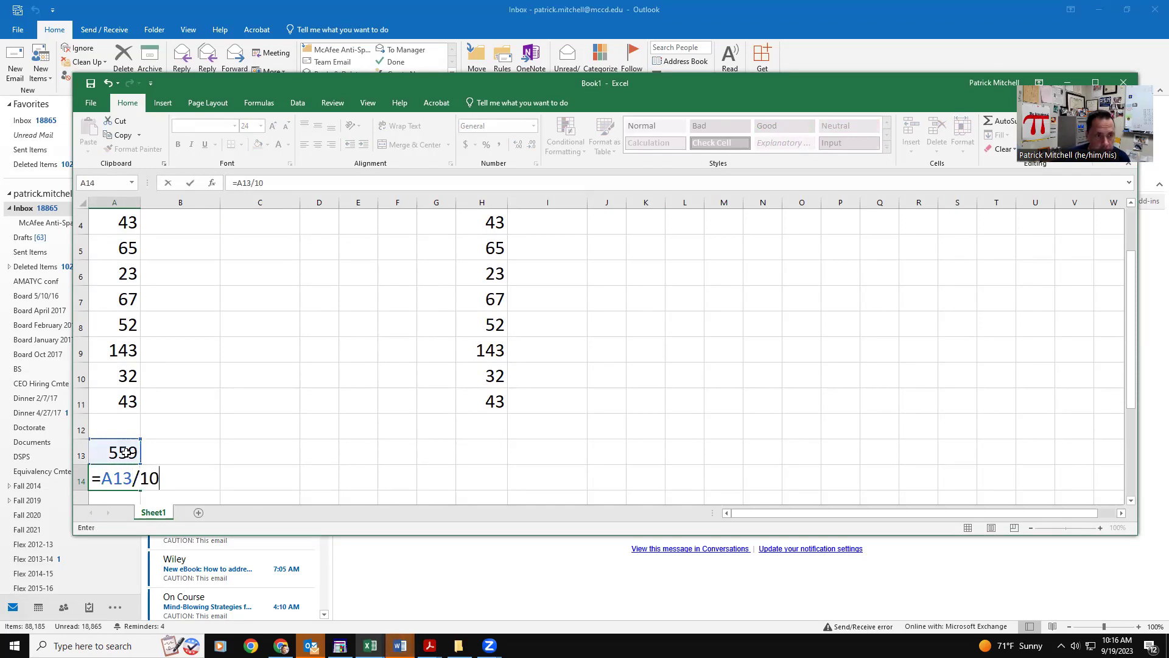
pyautogui.press('Return')
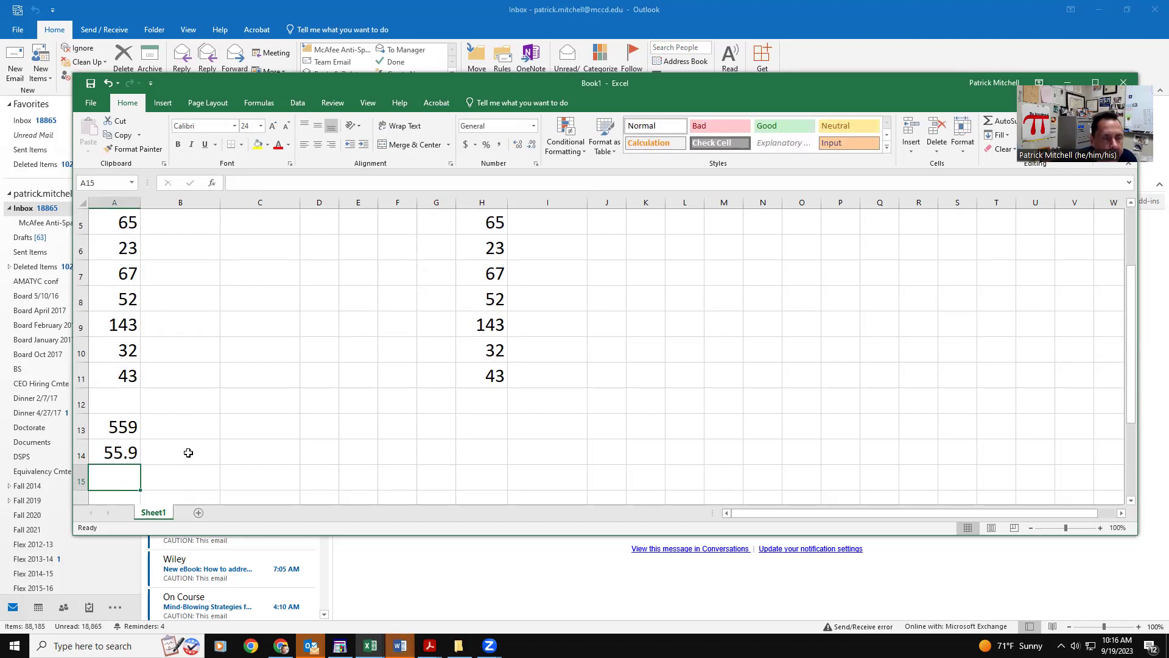
# Step: Enter =A2-55.9 in B2 for the first deviation, -31.9
pyautogui.scroll(2, 188, 453)
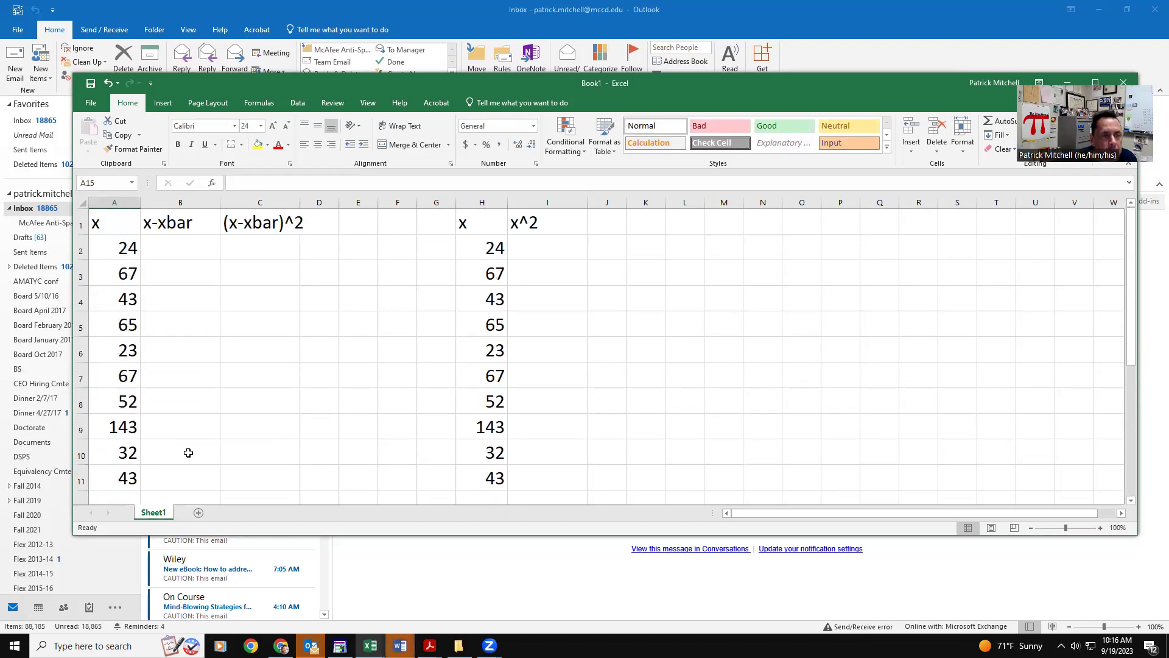
pyautogui.click(180, 249)
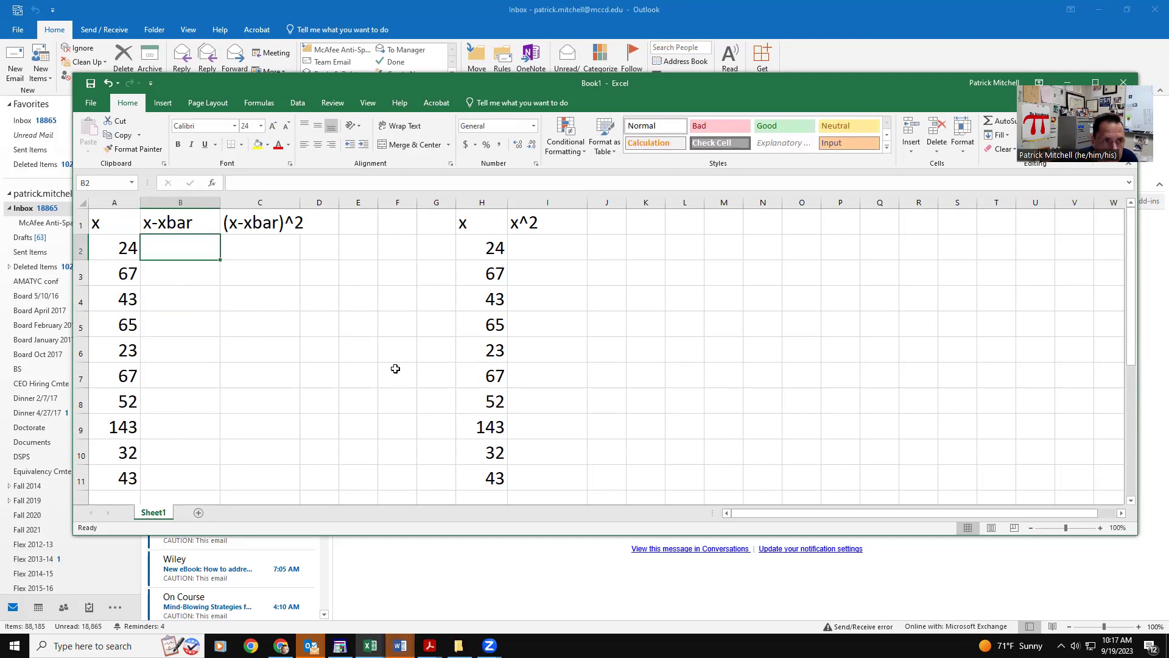
pyautogui.write('=')
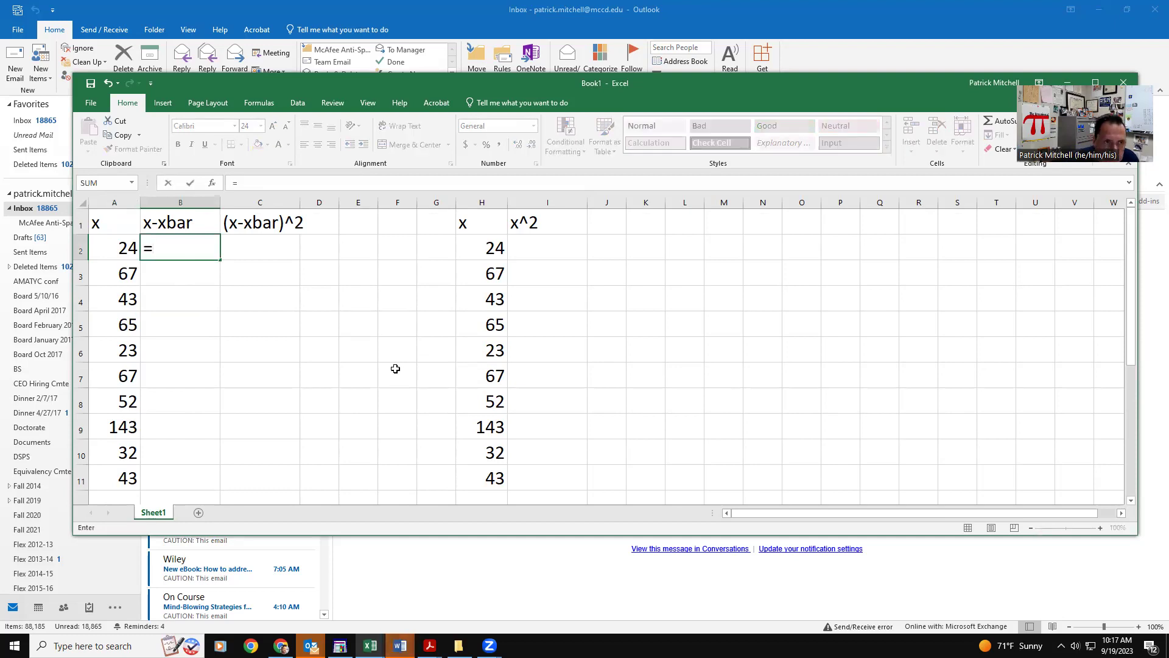
pyautogui.click(120, 248)
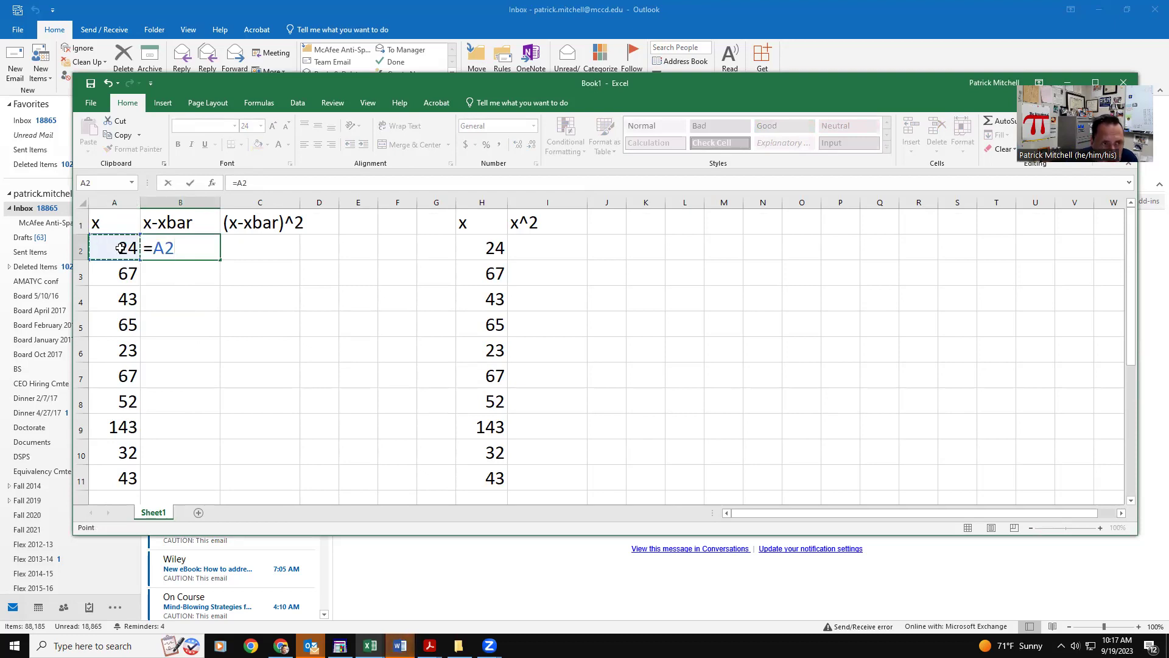
pyautogui.write('-')
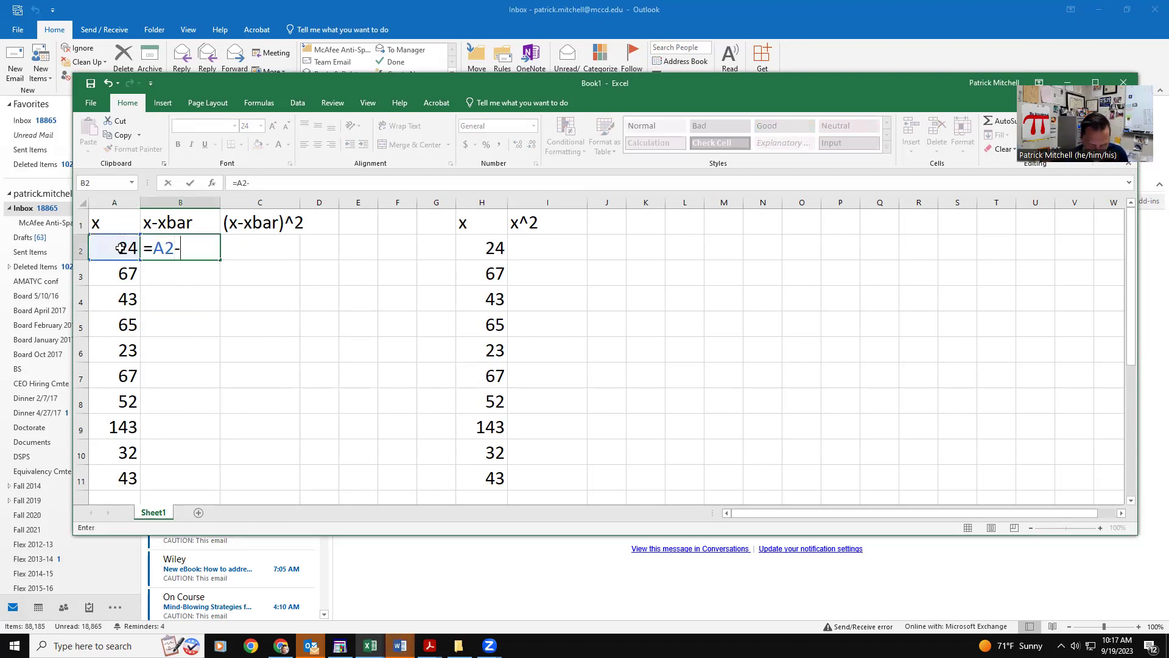
pyautogui.write('55.9')
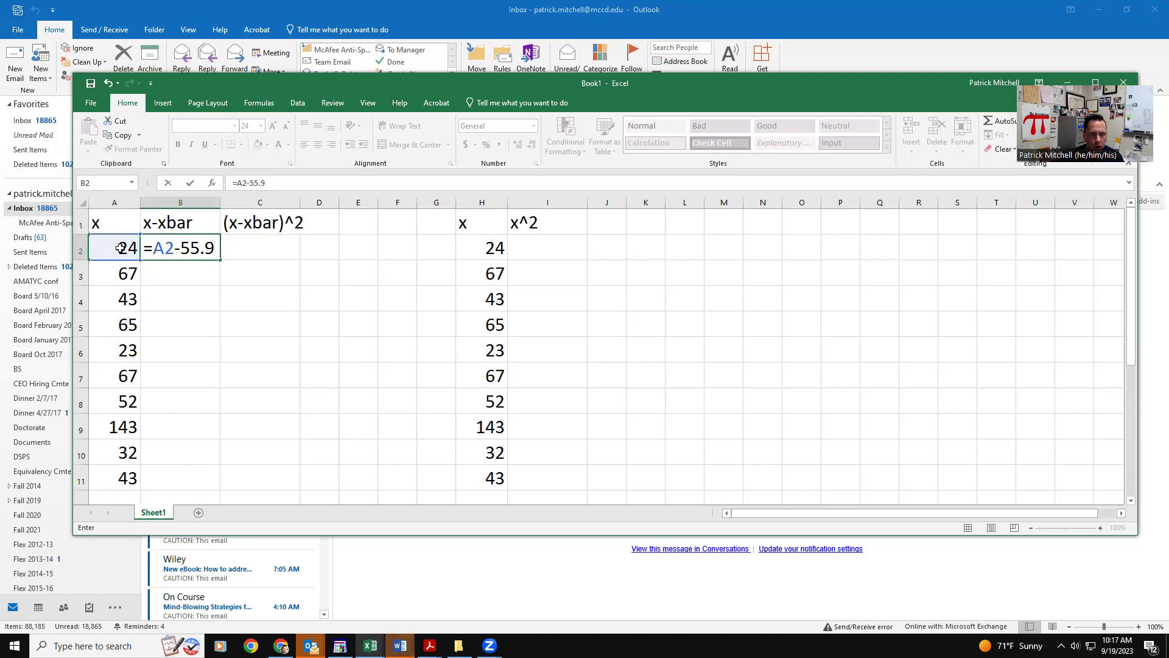
pyautogui.press('Return')
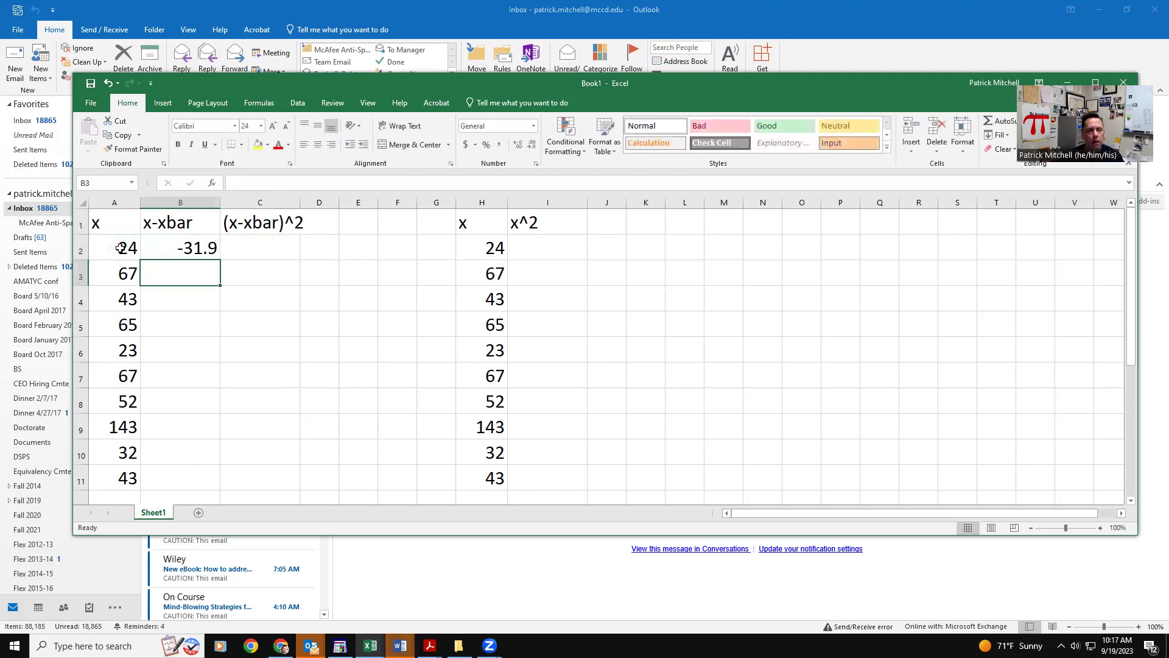
# Step: Copy the B2 deviation formula down into B3:B11
pyautogui.click(169, 249)
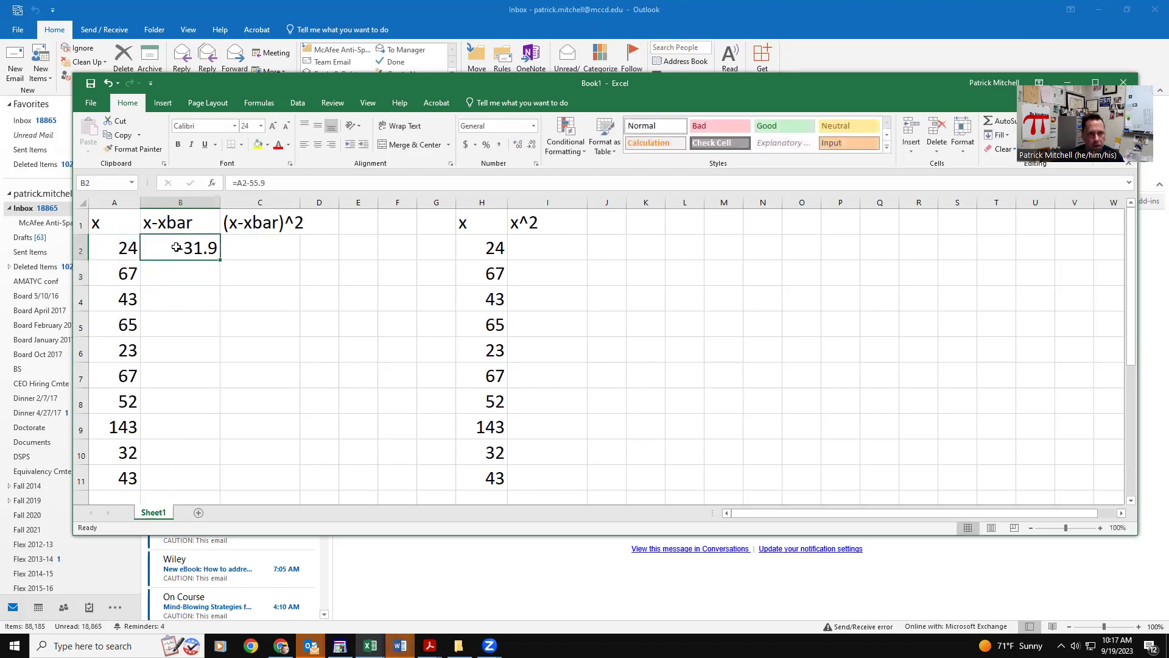
pyautogui.hotkey('ctrl', 'c')
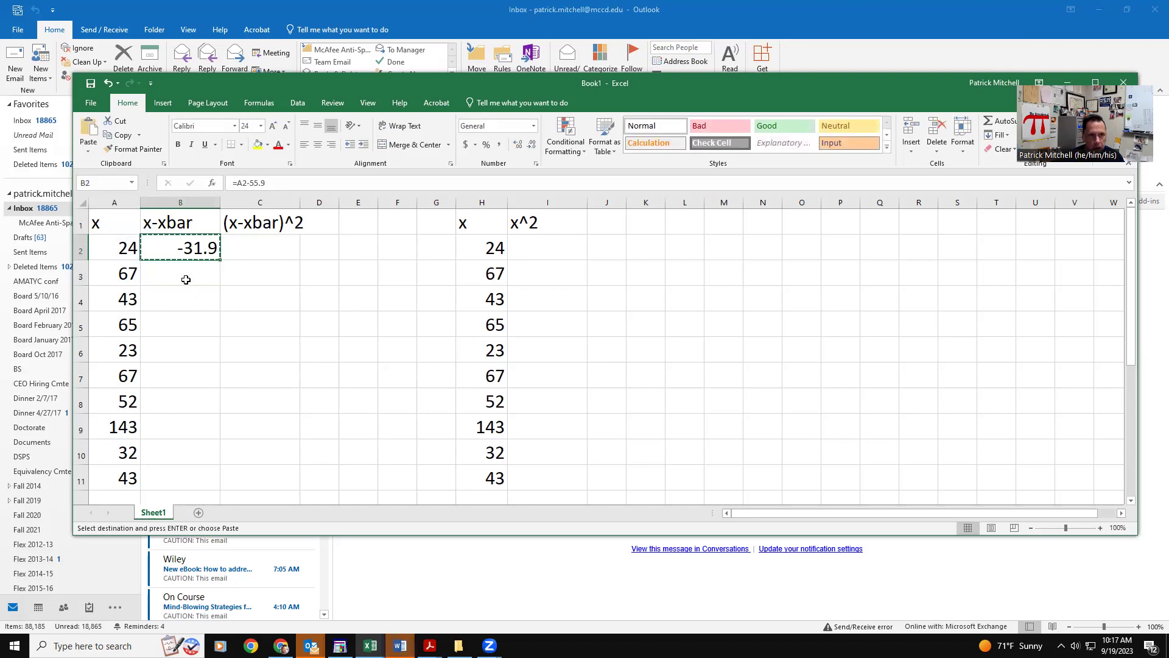
pyautogui.moveTo(181, 275); pyautogui.dragTo(204, 476)
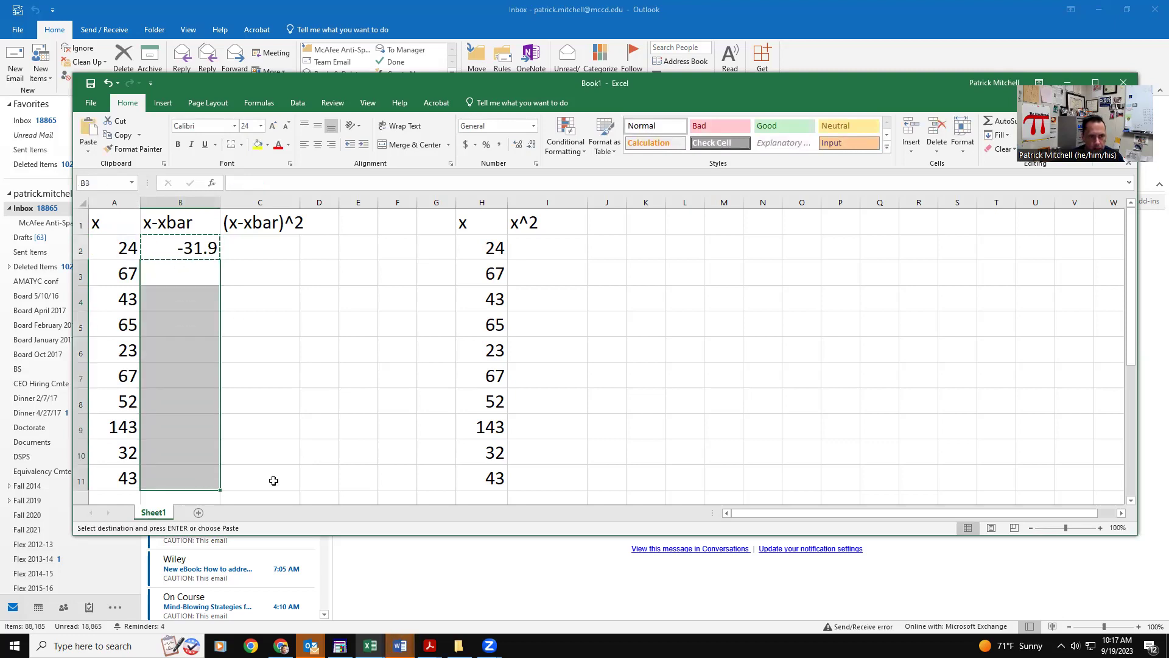
pyautogui.hotkey('ctrl', 'v')
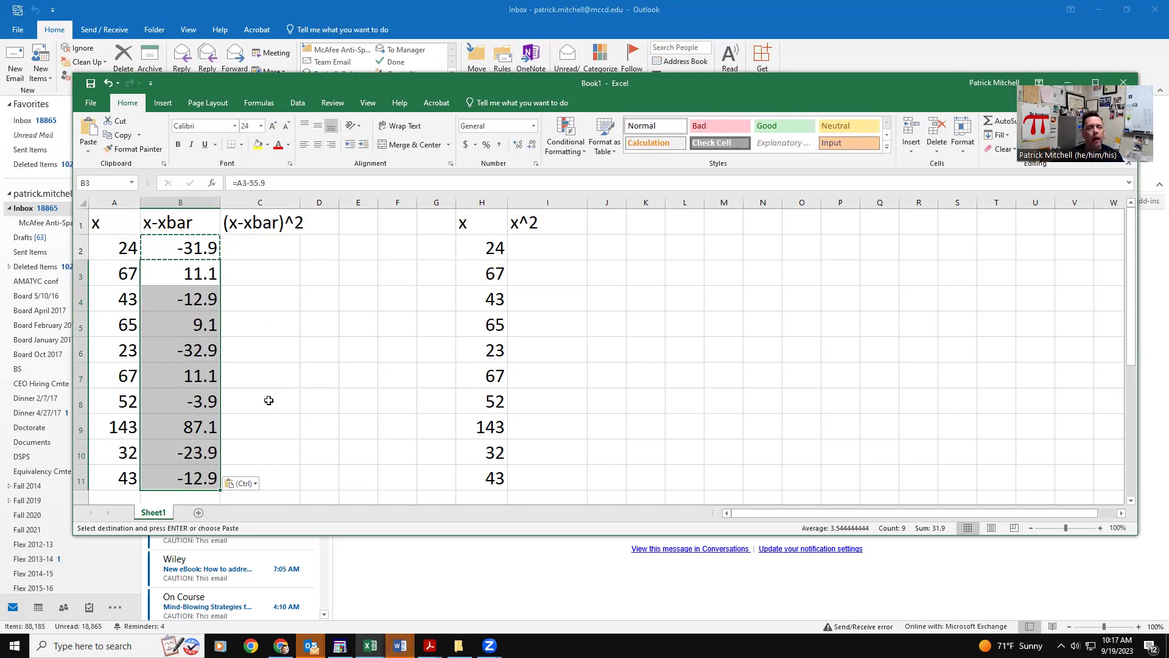
# Step: Enter =B2^2 in C2 to square the first deviation
pyautogui.click(262, 252)
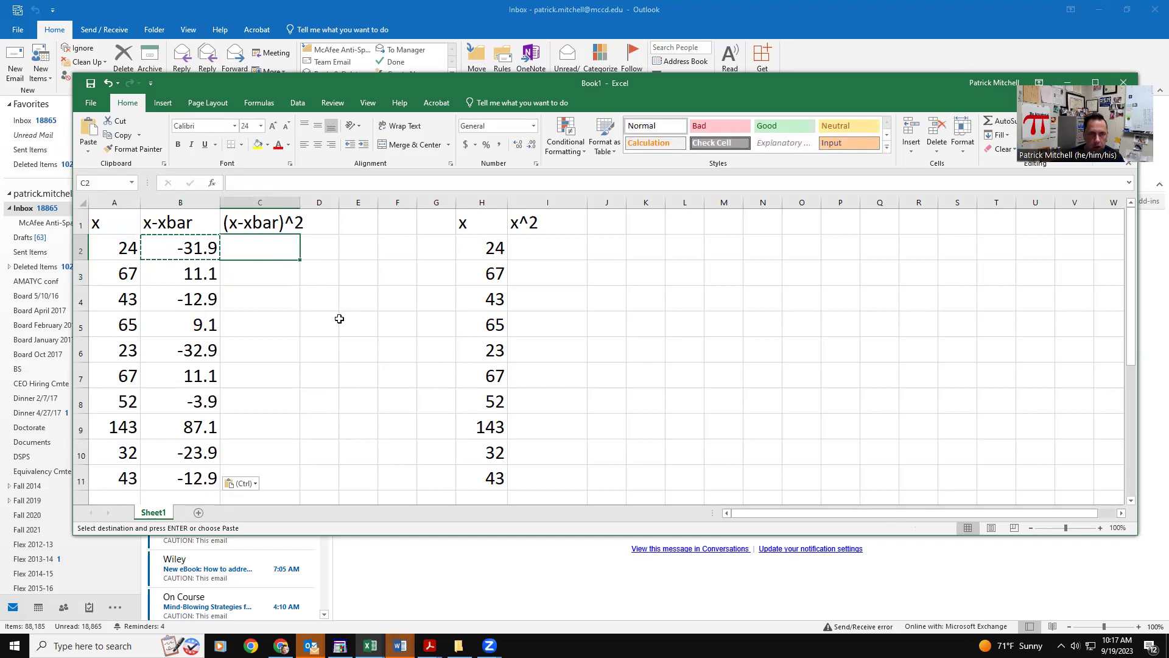
pyautogui.write('=')
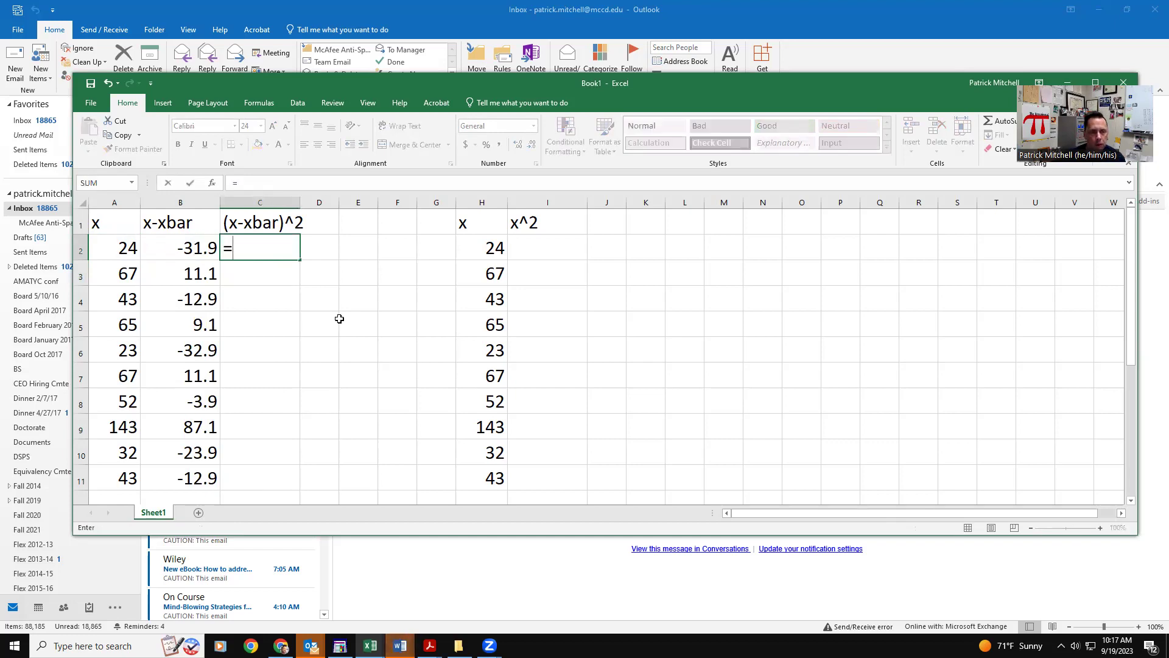
pyautogui.click(171, 249)
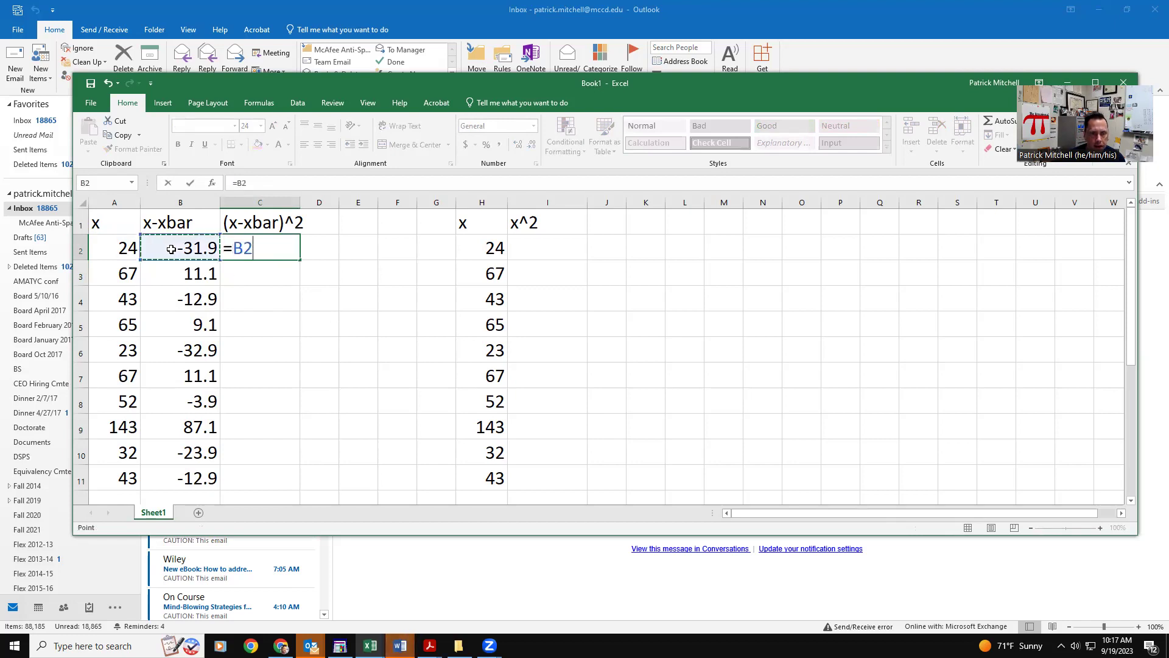
pyautogui.write('^')
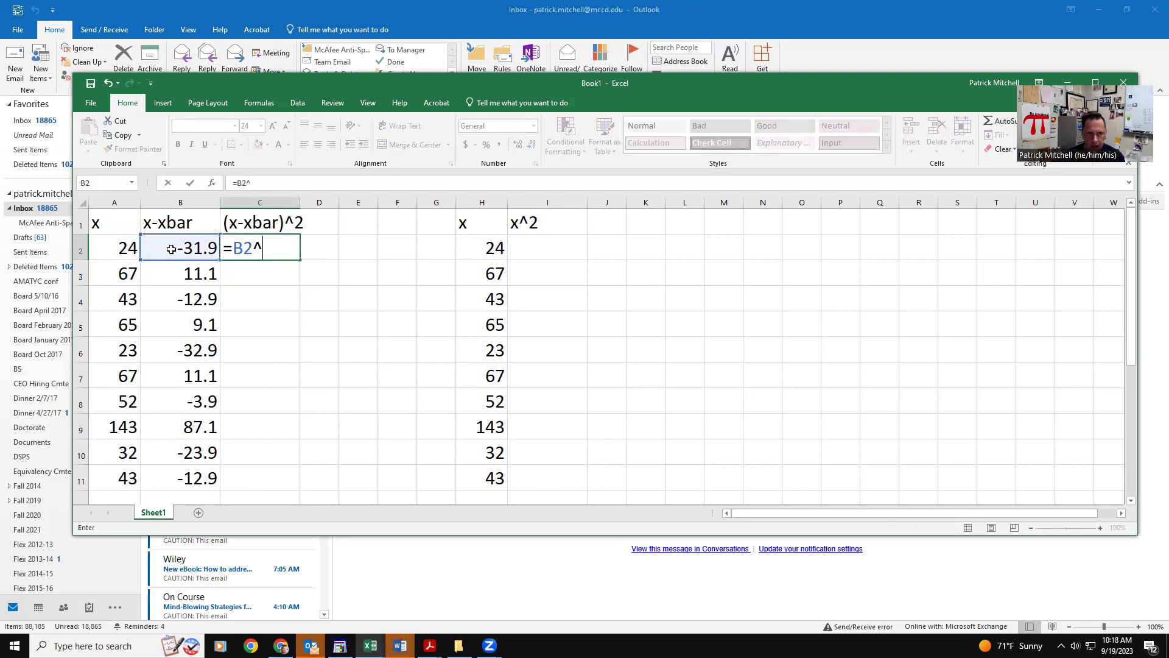
pyautogui.write('2')
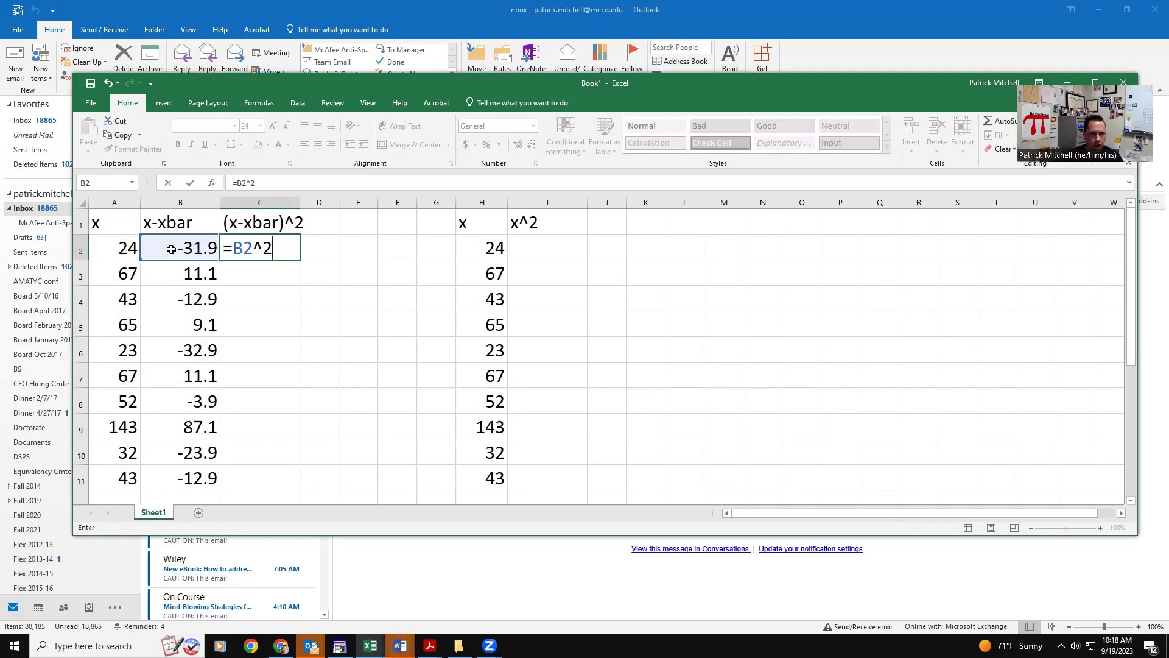
pyautogui.press('Return')
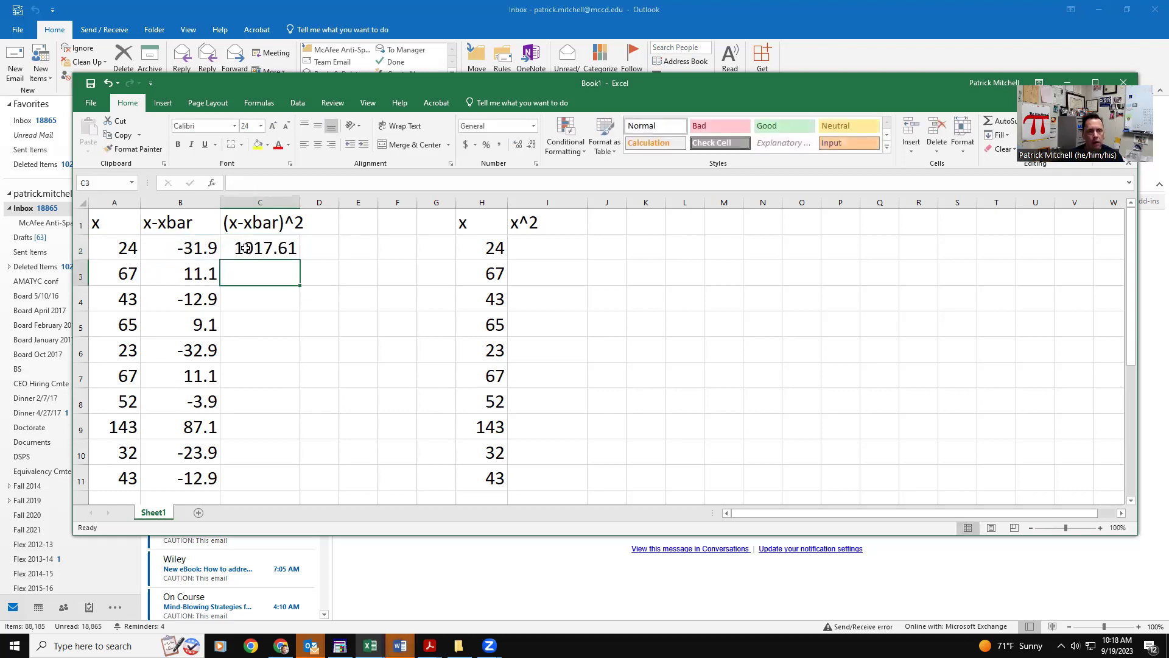
# Step: Copy the C2 squaring formula into C3:C11
pyautogui.click(266, 247)
pyautogui.hotkey('ctrl', 'c')
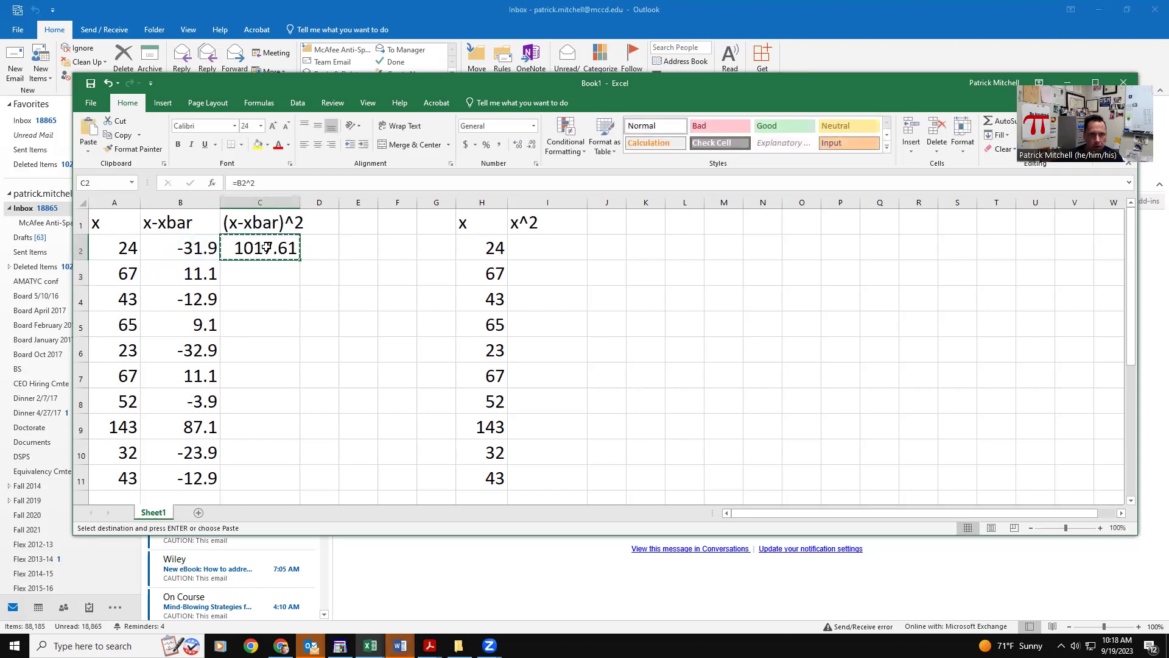
pyautogui.moveTo(264, 274); pyautogui.dragTo(271, 469)
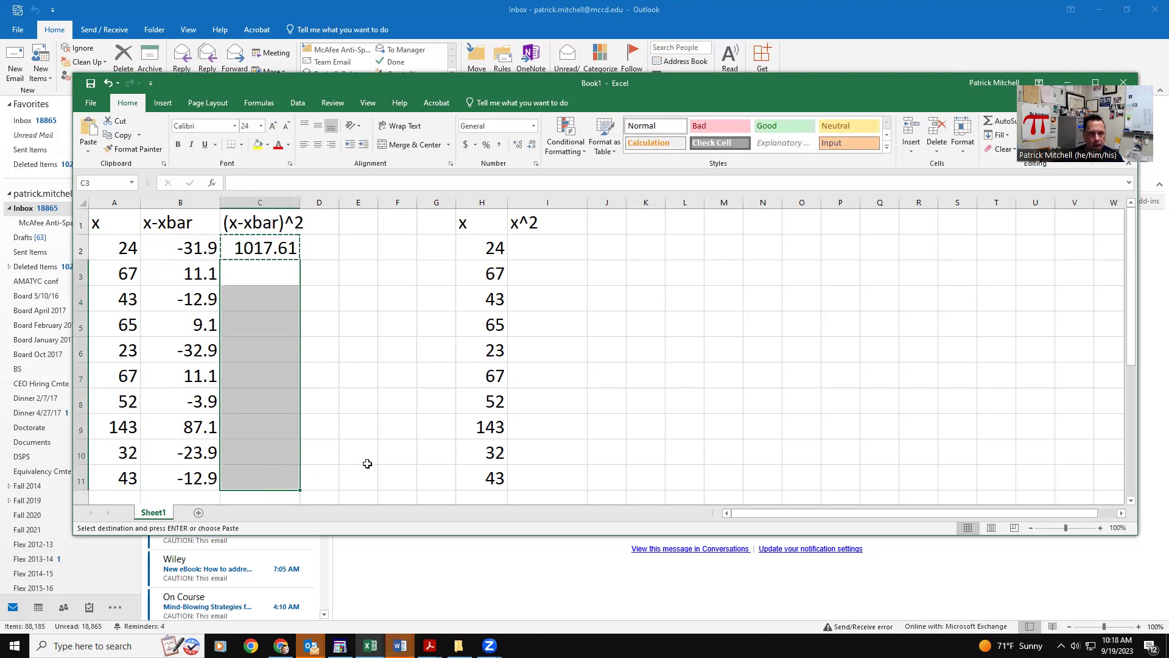
pyautogui.hotkey('ctrl', 'v')
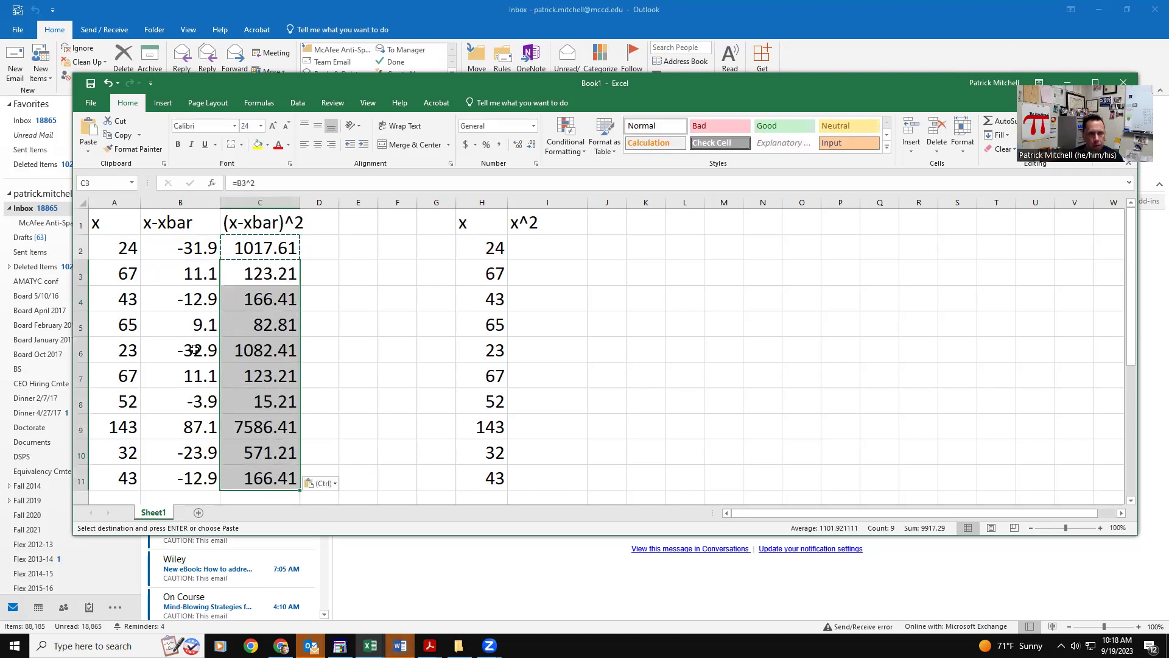
pyautogui.click(340, 413)
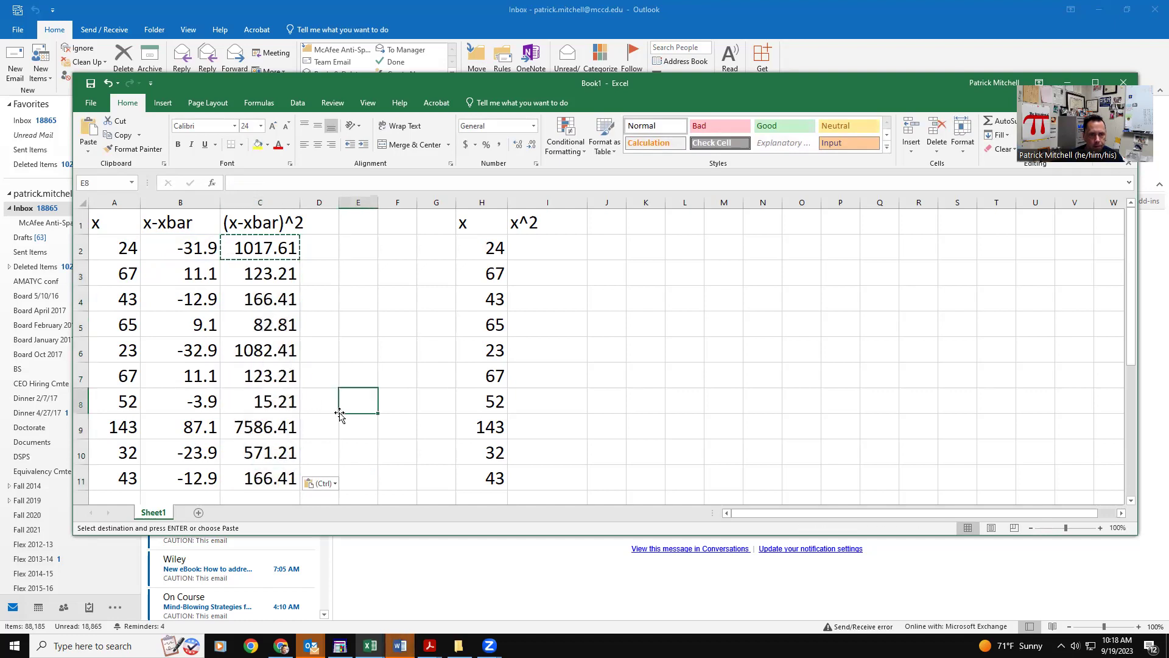
# Step: Total the squared deviations in C13 with =SUM(C2:C11), giving 10934.9
pyautogui.scroll(-2, 340, 413)
pyautogui.scroll(1, 290, 373)
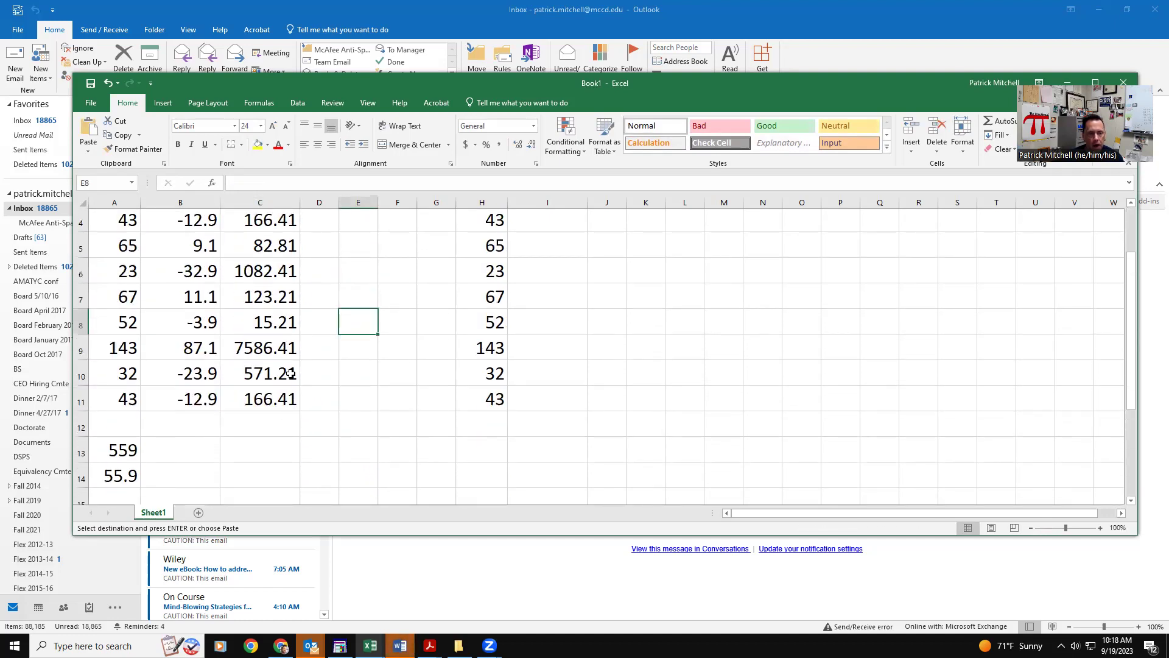
pyautogui.scroll(1, 282, 312)
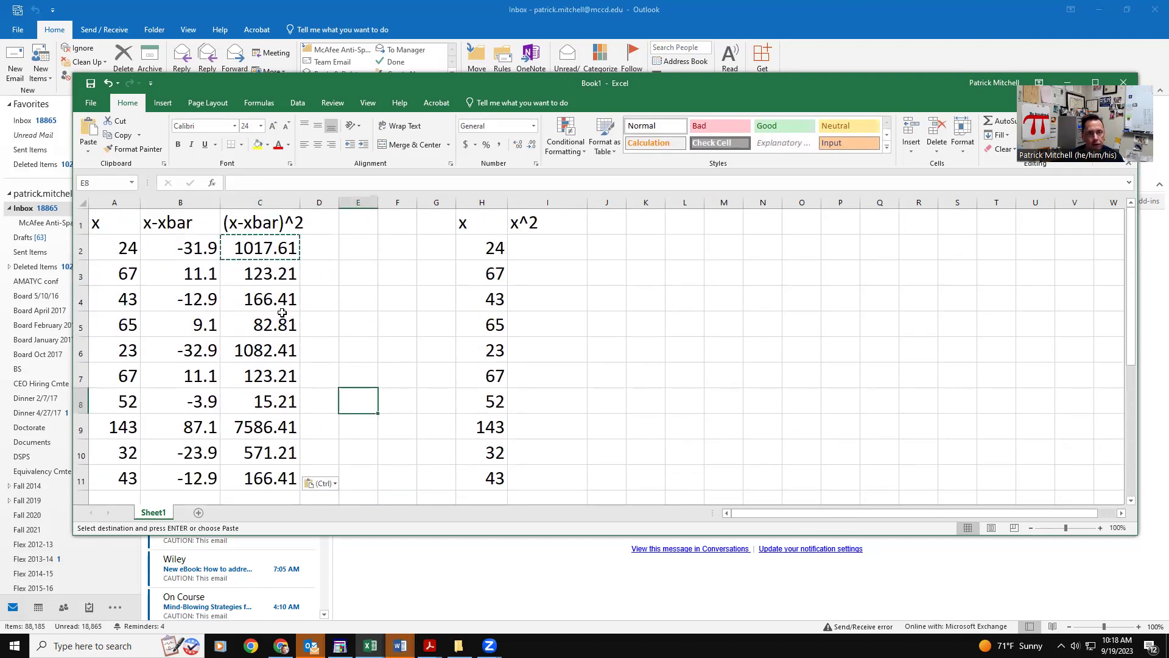
pyautogui.click(241, 223)
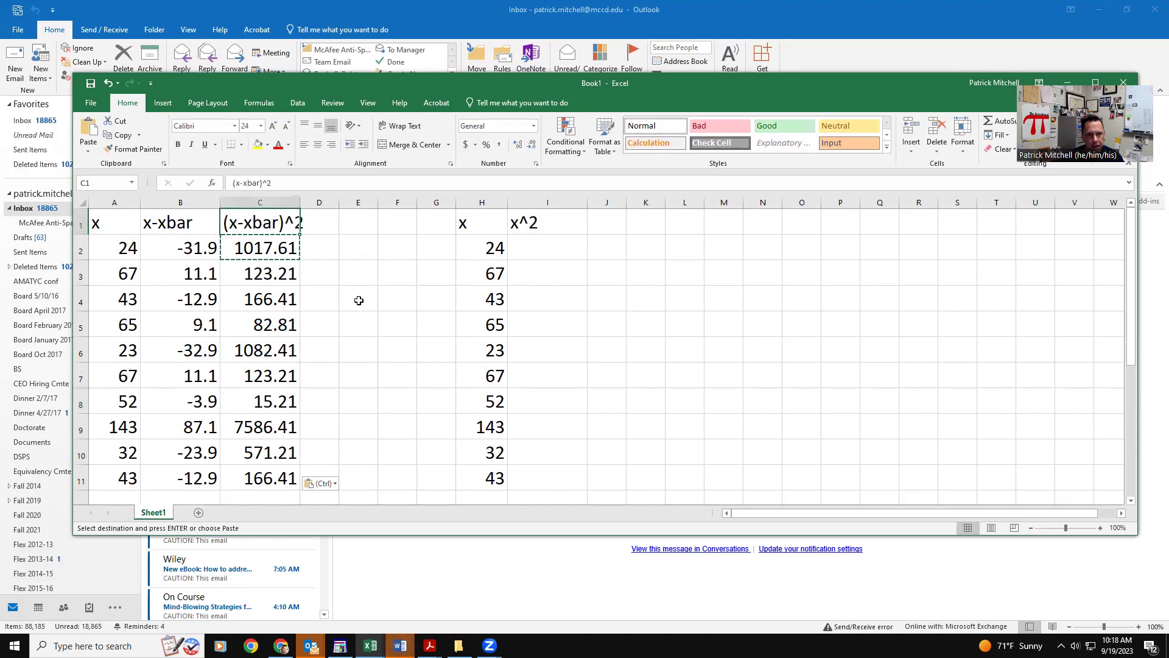
pyautogui.click(249, 353)
pyautogui.scroll(-2, 249, 353)
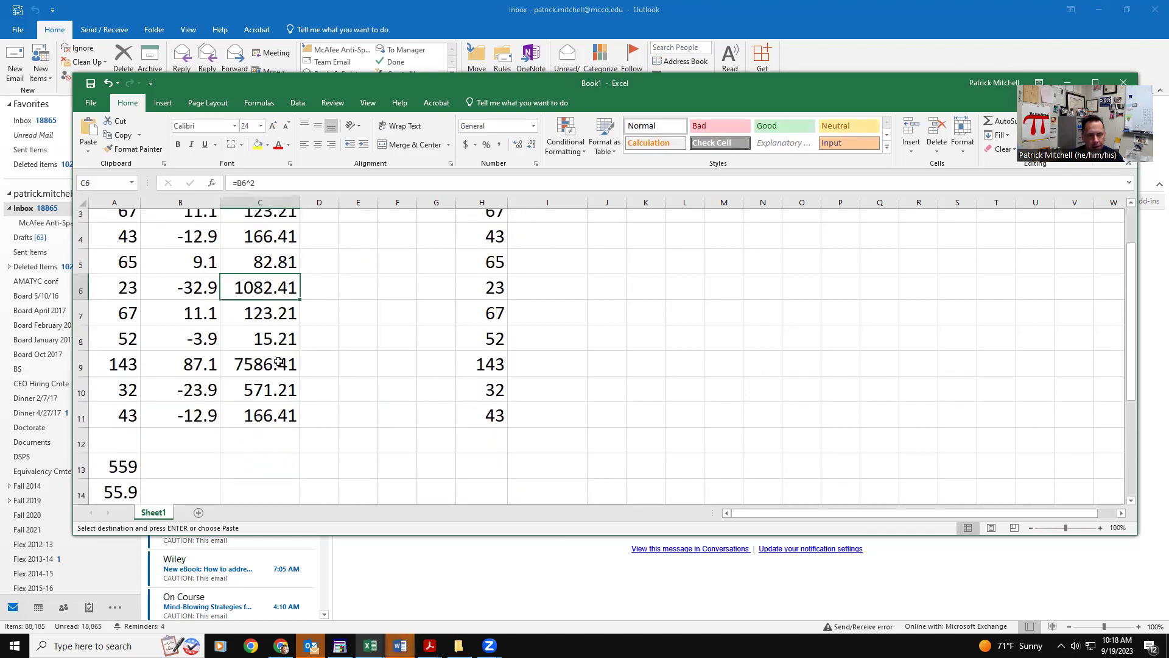
pyautogui.click(266, 374)
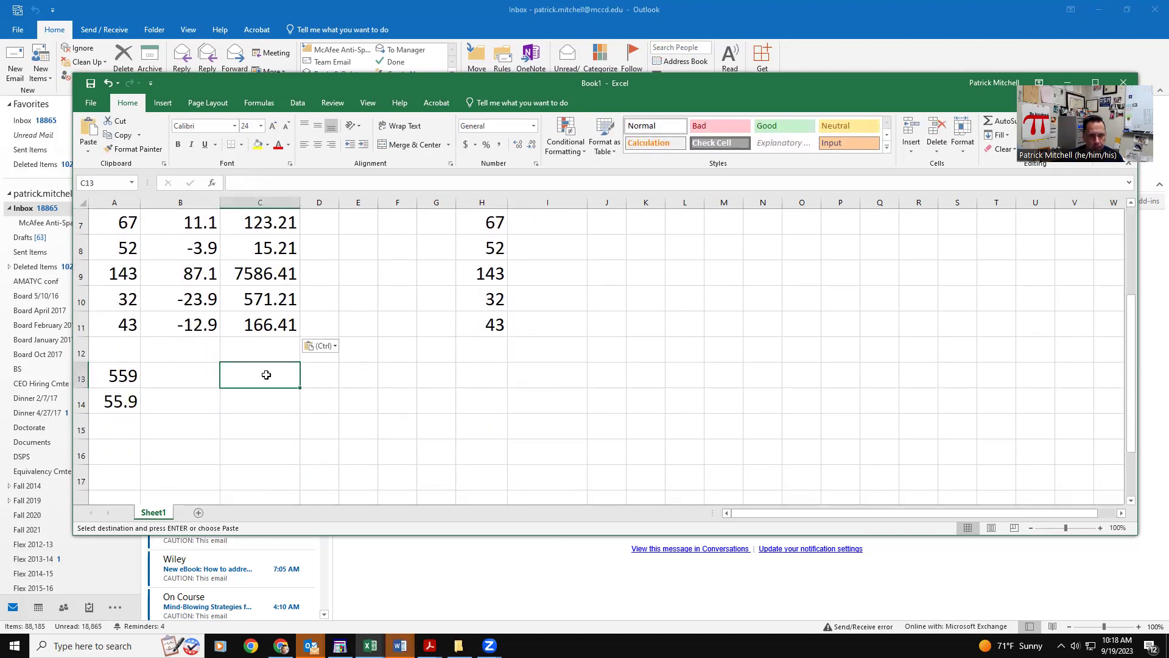
pyautogui.write('=')
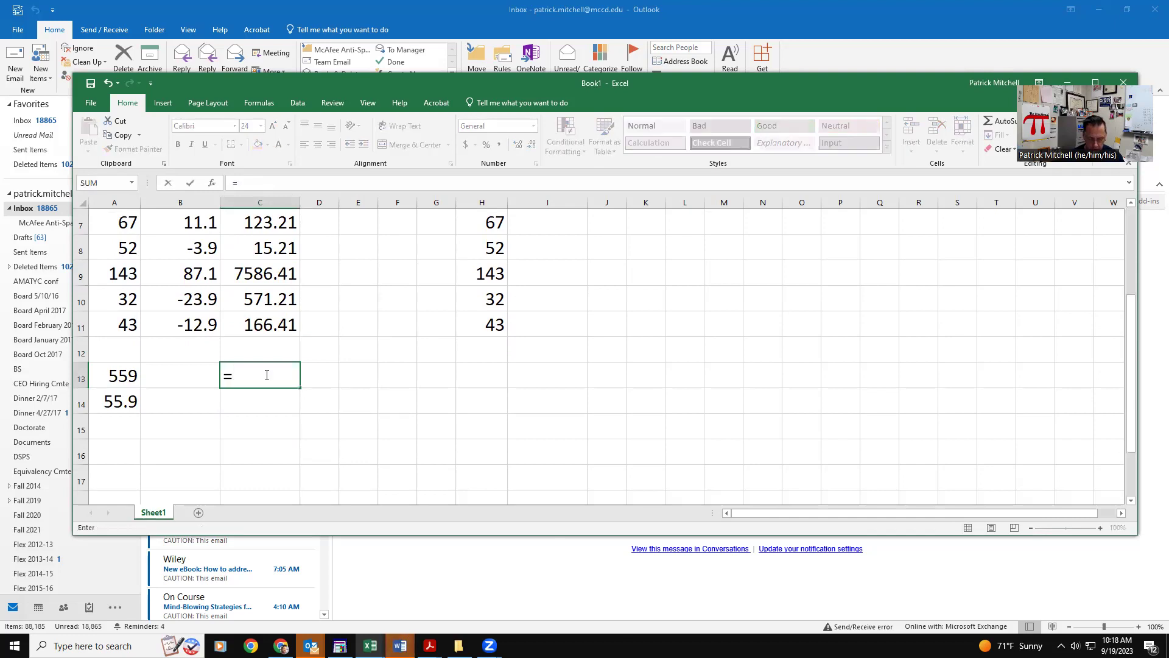
pyautogui.write('sum(')
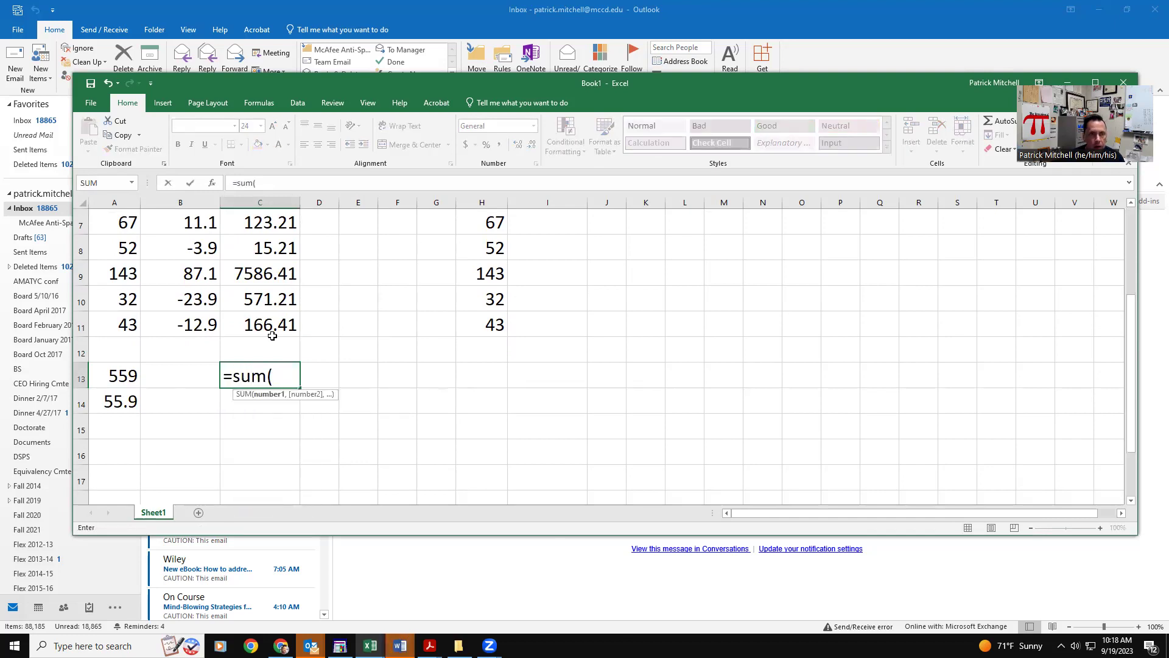
pyautogui.moveTo(272, 336); pyautogui.dragTo(268, 247)
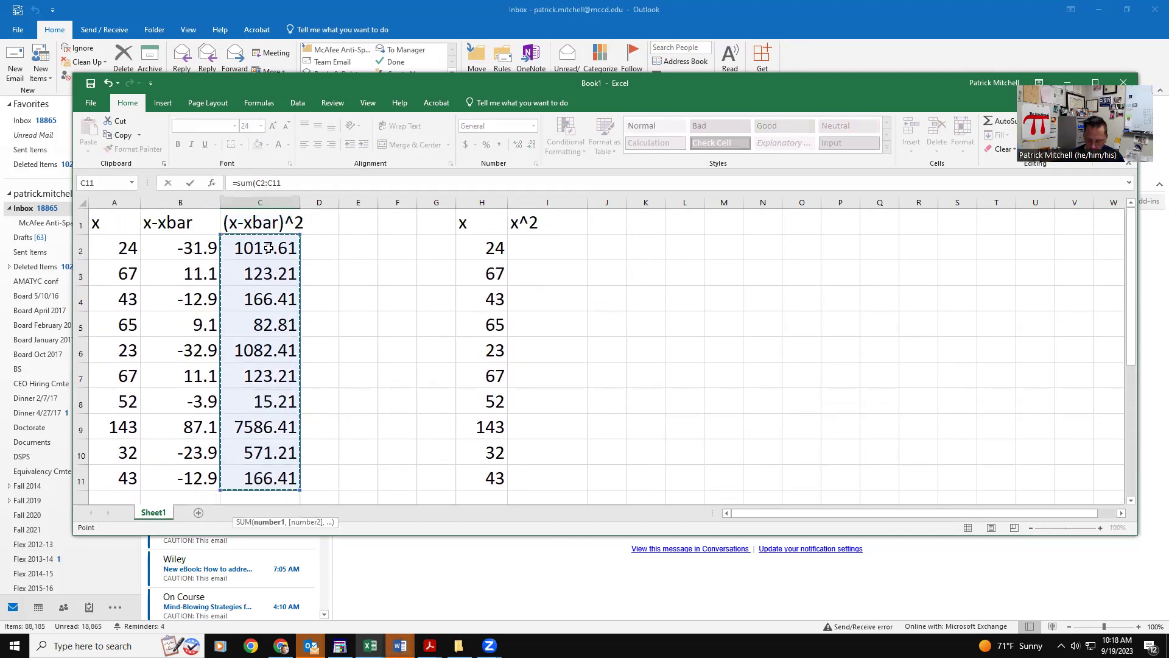
pyautogui.press('Return')
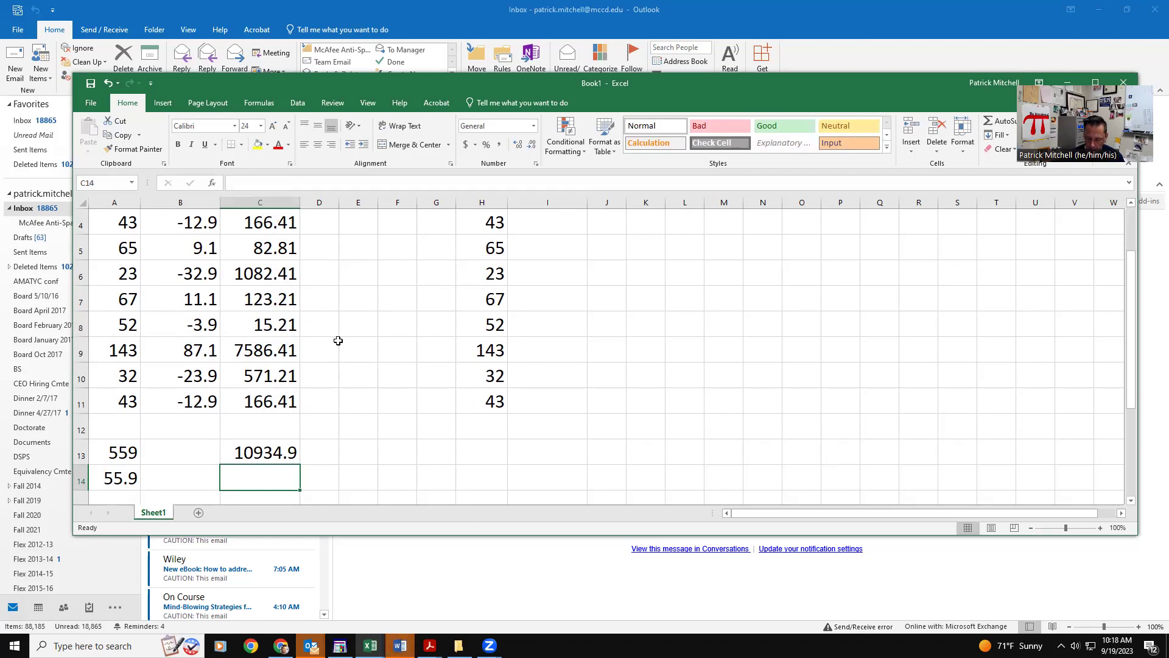
# Step: Compute the variance 1214.99 in C14 as =C13/9 and label it 'variance' in D14
pyautogui.write('=')
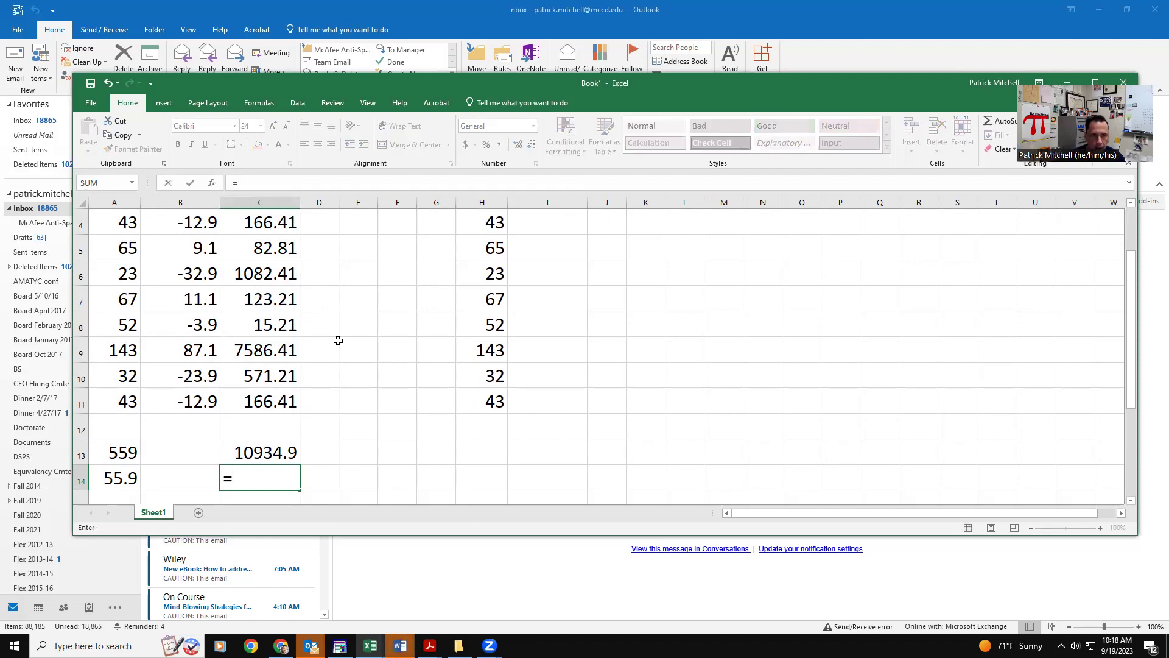
pyautogui.click(266, 453)
pyautogui.write('/9')
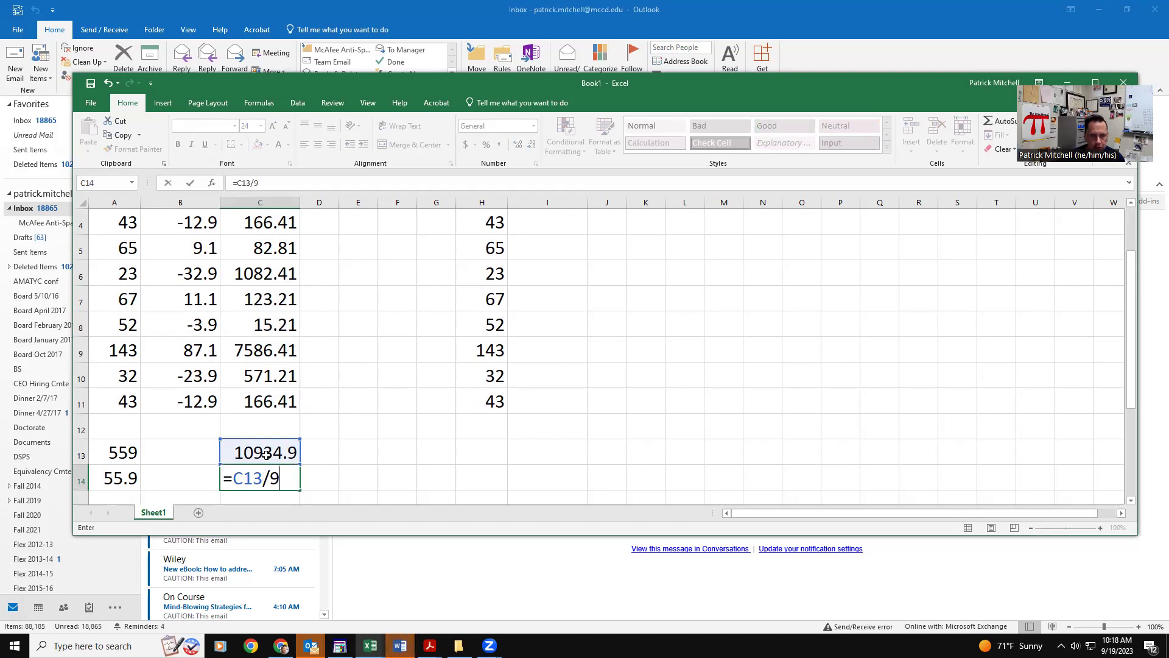
pyautogui.press('Return')
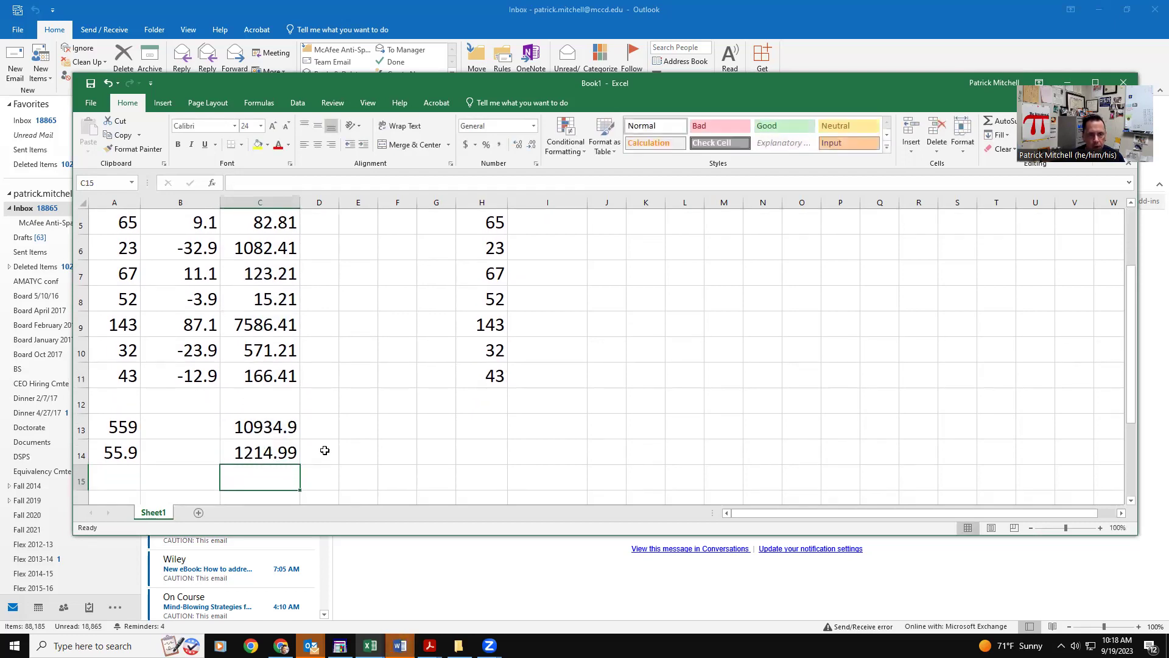
pyautogui.click(323, 449)
pyautogui.write('varian')
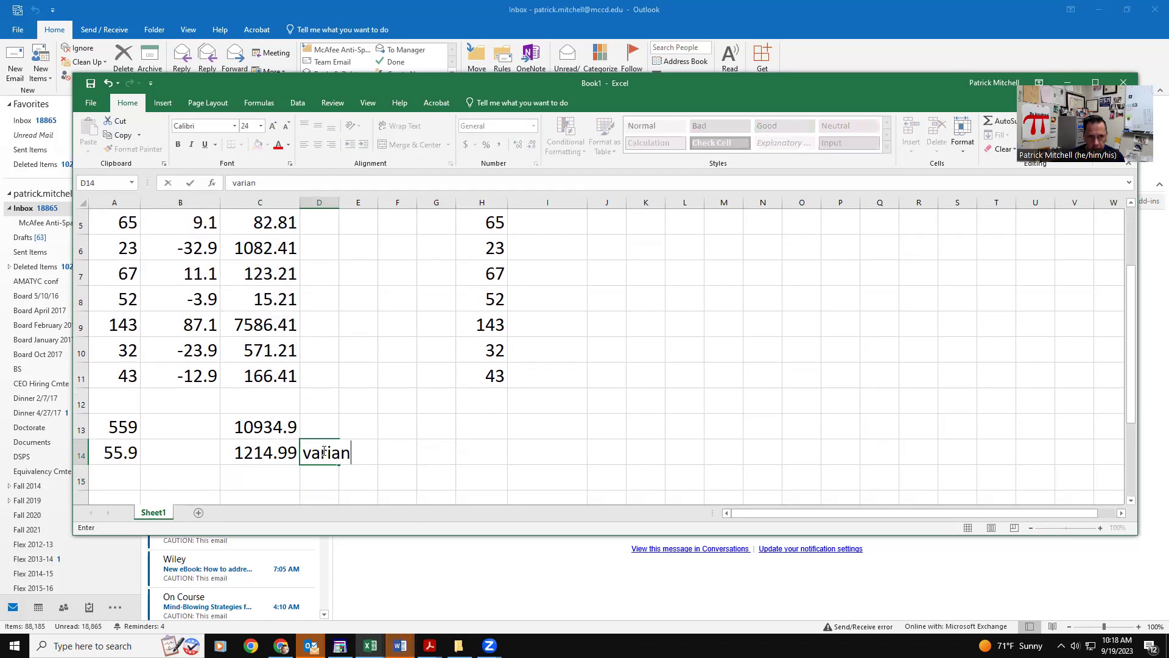
pyautogui.write('ce')
pyautogui.press('Return')
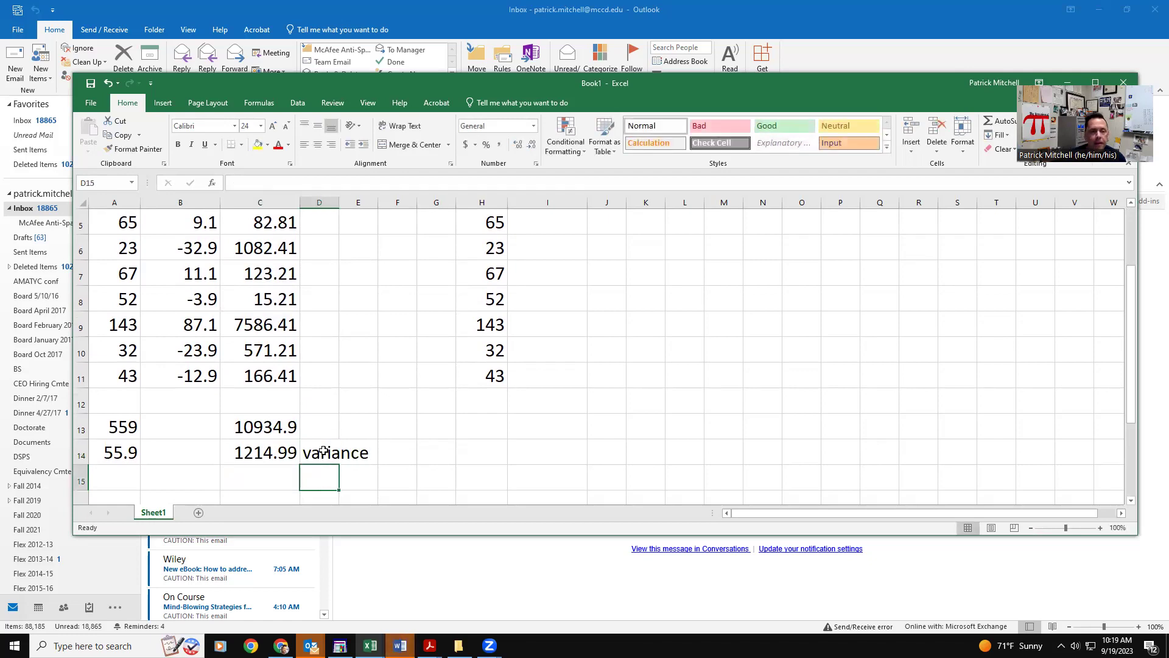
# Step: Compute the standard deviation 34.8567 in C15 with =sqrt(C14) and label it 'SD' in D15
pyautogui.click(252, 478)
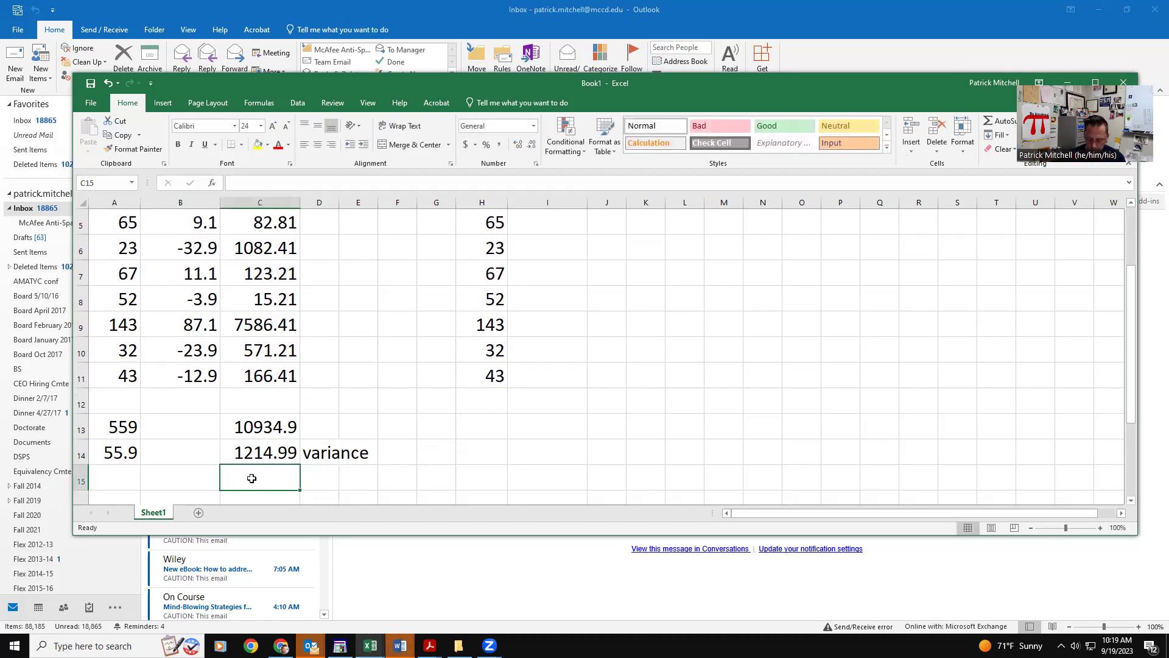
pyautogui.write('=sqrt')
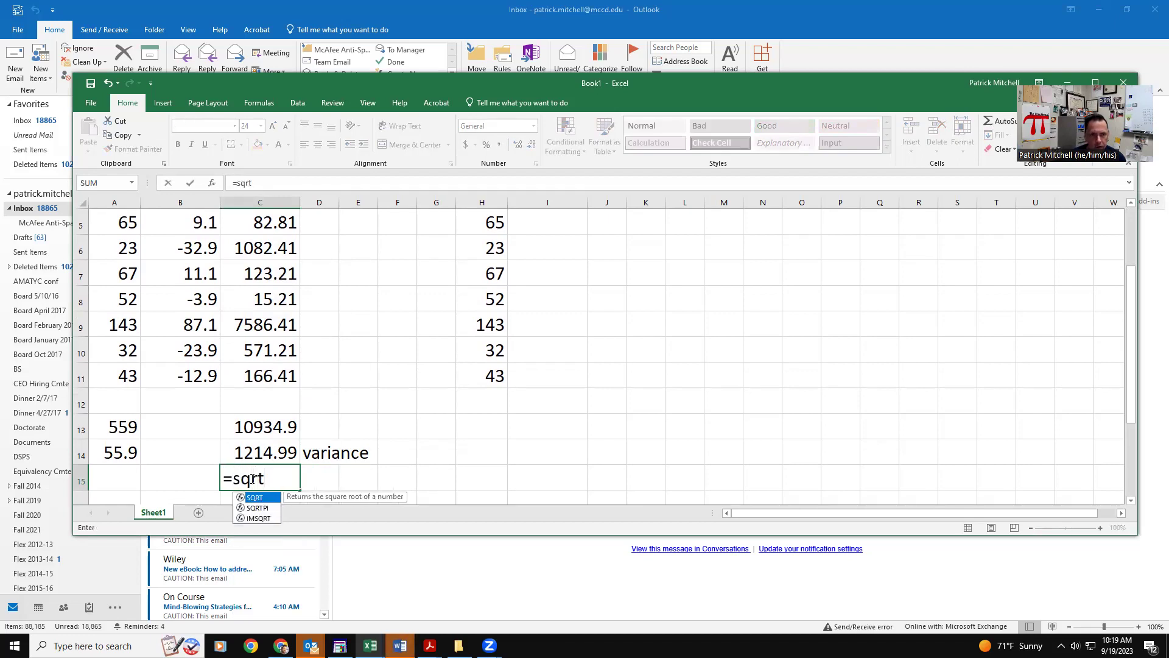
pyautogui.write('(')
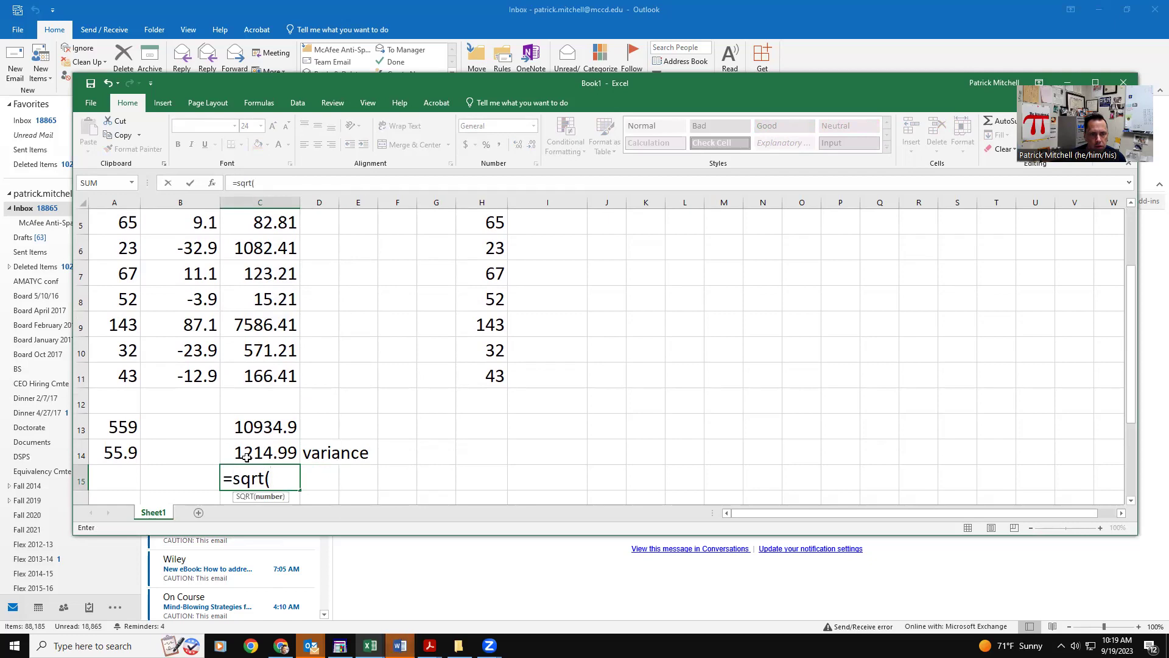
pyautogui.click(246, 455)
pyautogui.write(')')
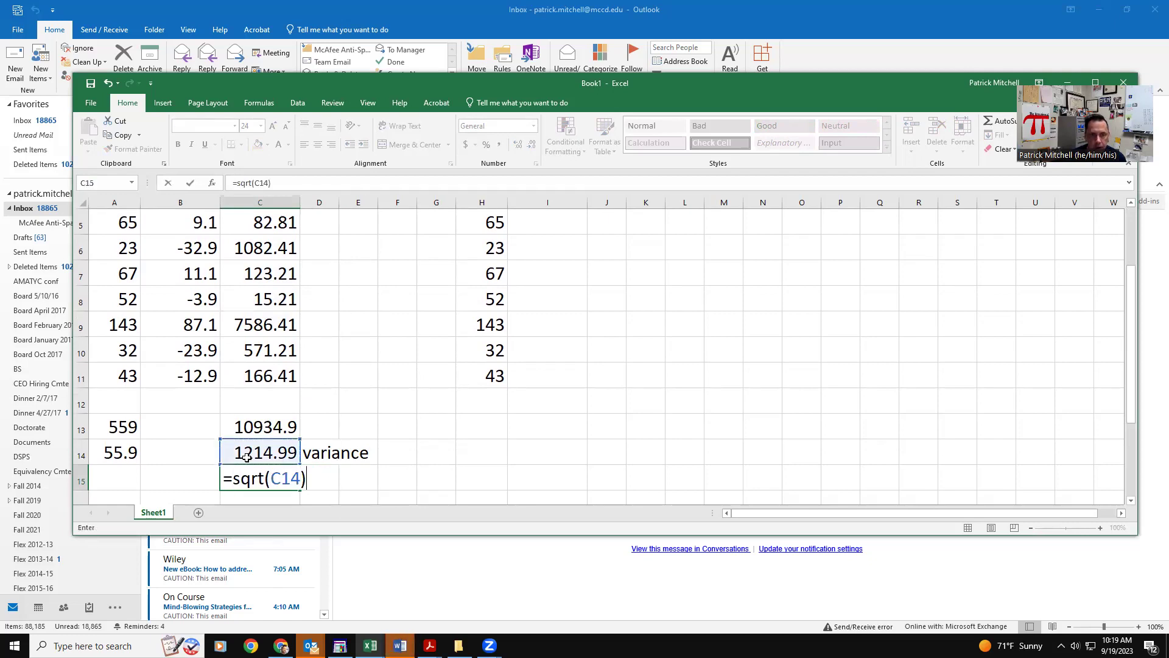
pyautogui.press('Return')
pyautogui.click(319, 454)
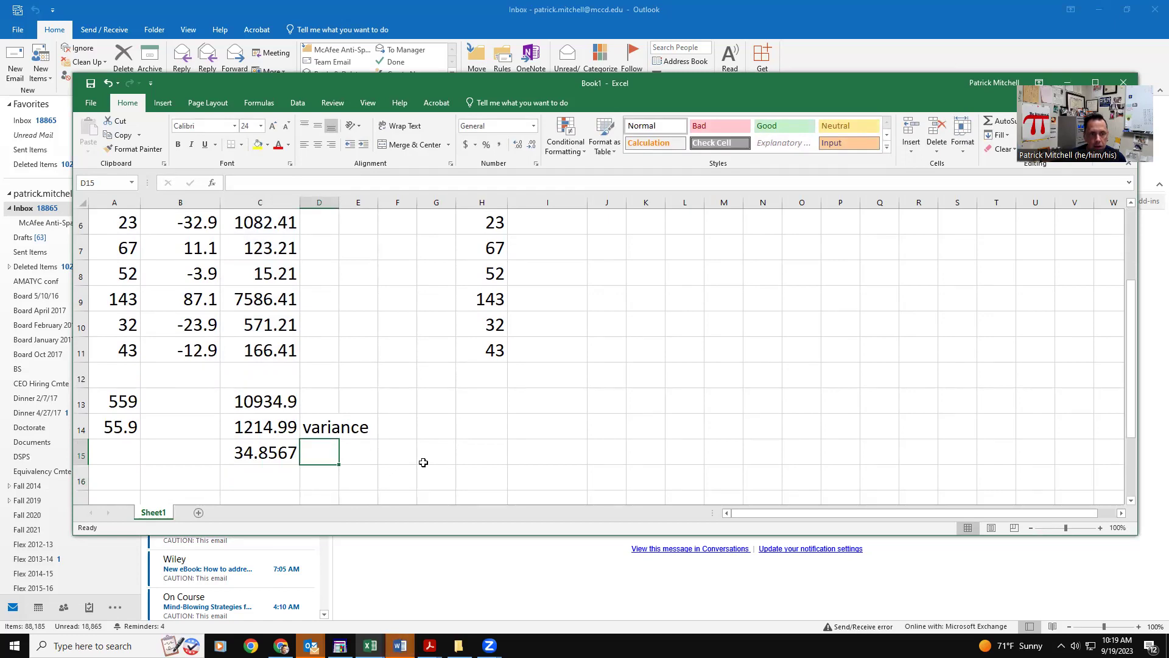
pyautogui.write('SD')
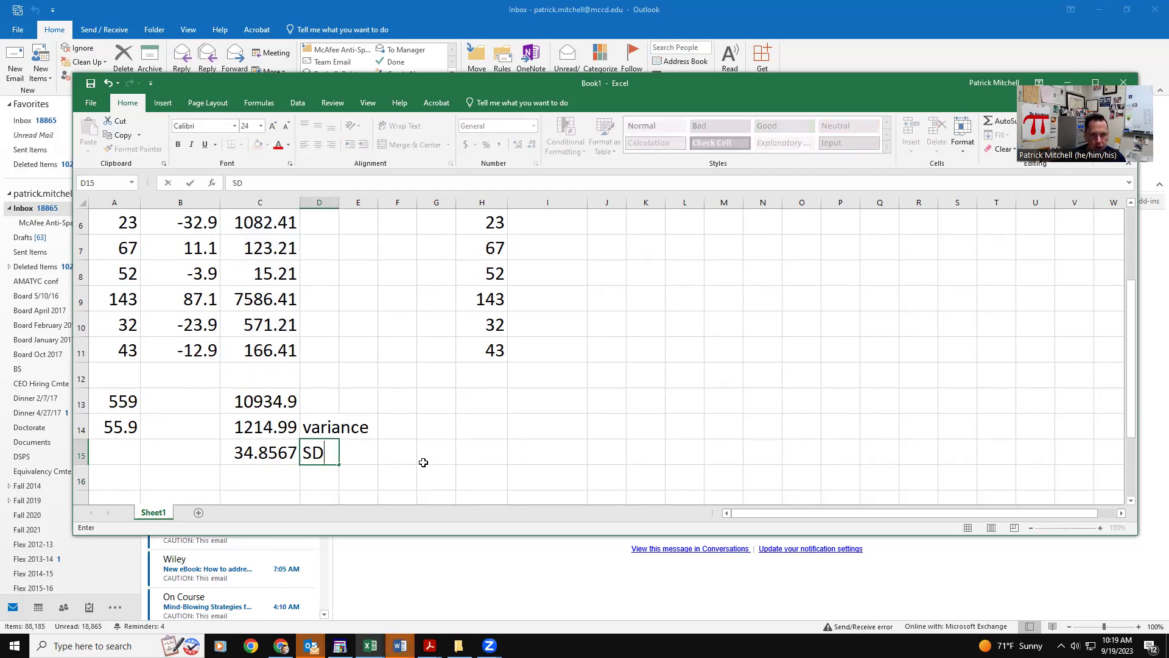
pyautogui.press('Return')
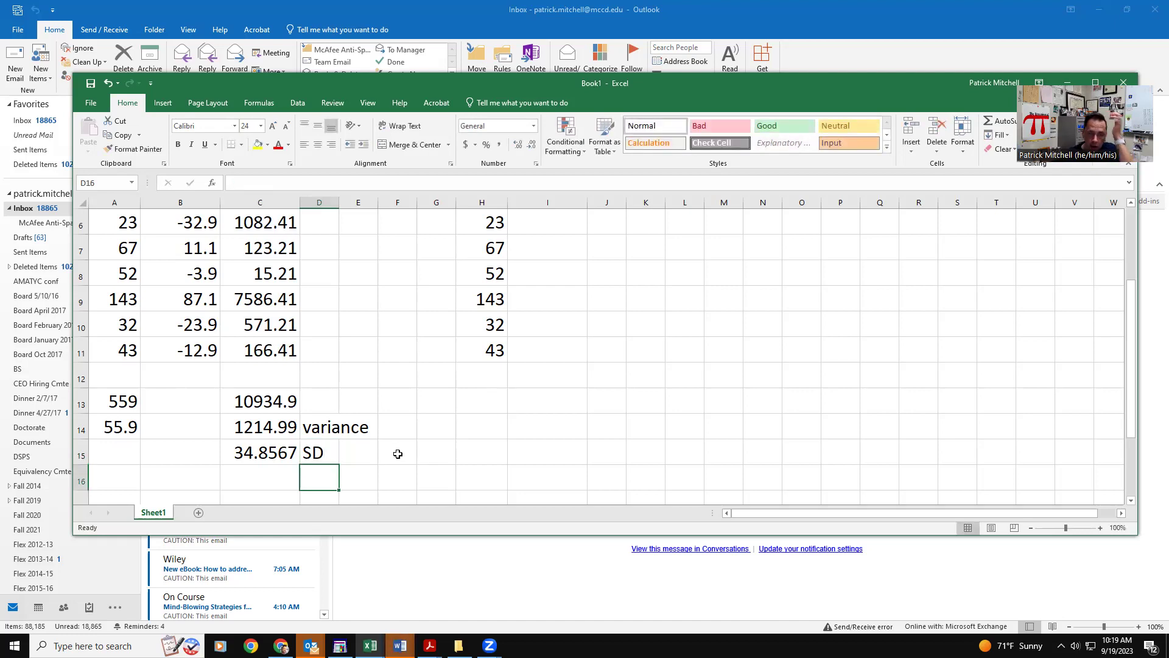
# Step: Enter =H2^2 in I2 to square the first x value, giving 576
pyautogui.scroll(2, 397, 454)
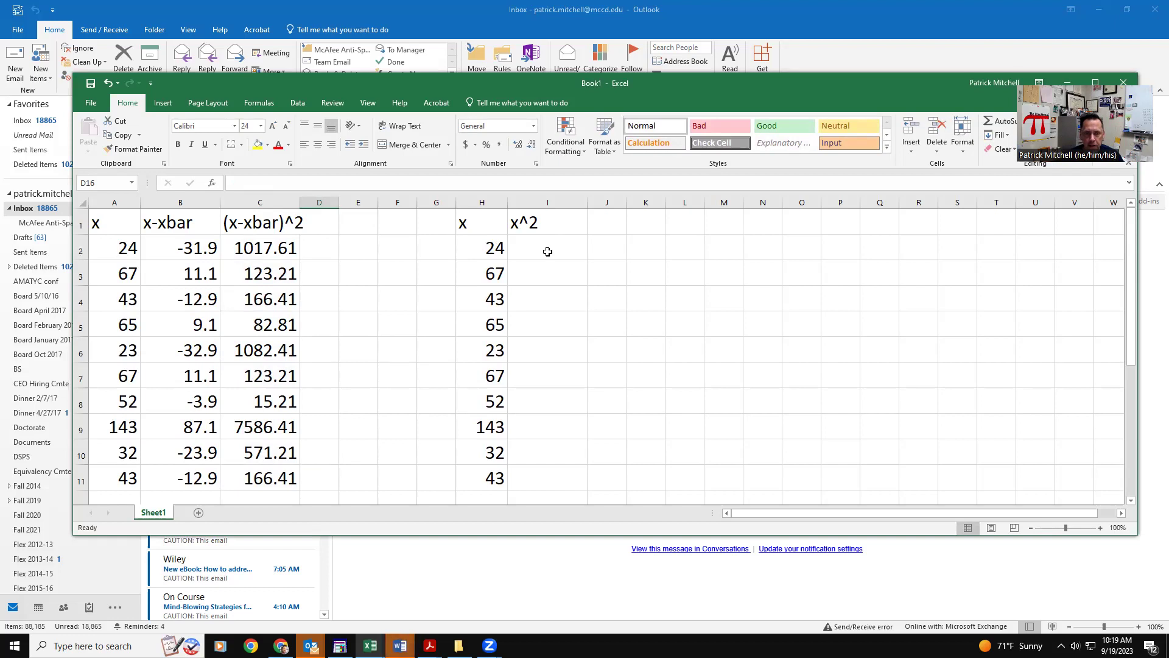
pyautogui.click(546, 249)
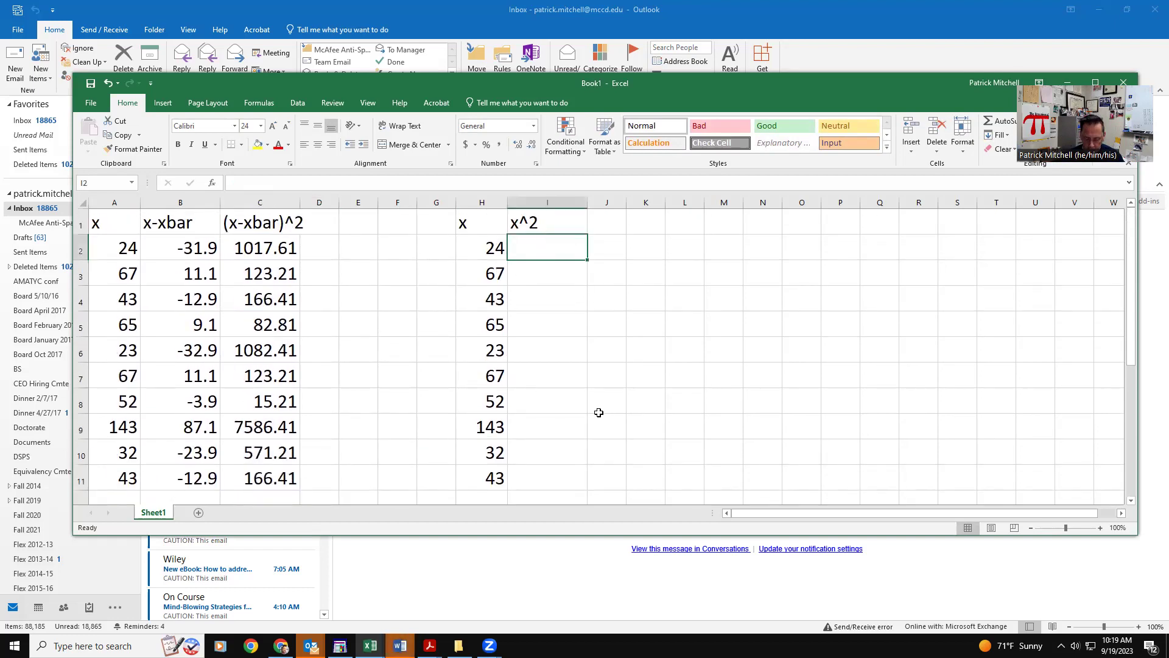
pyautogui.write('=')
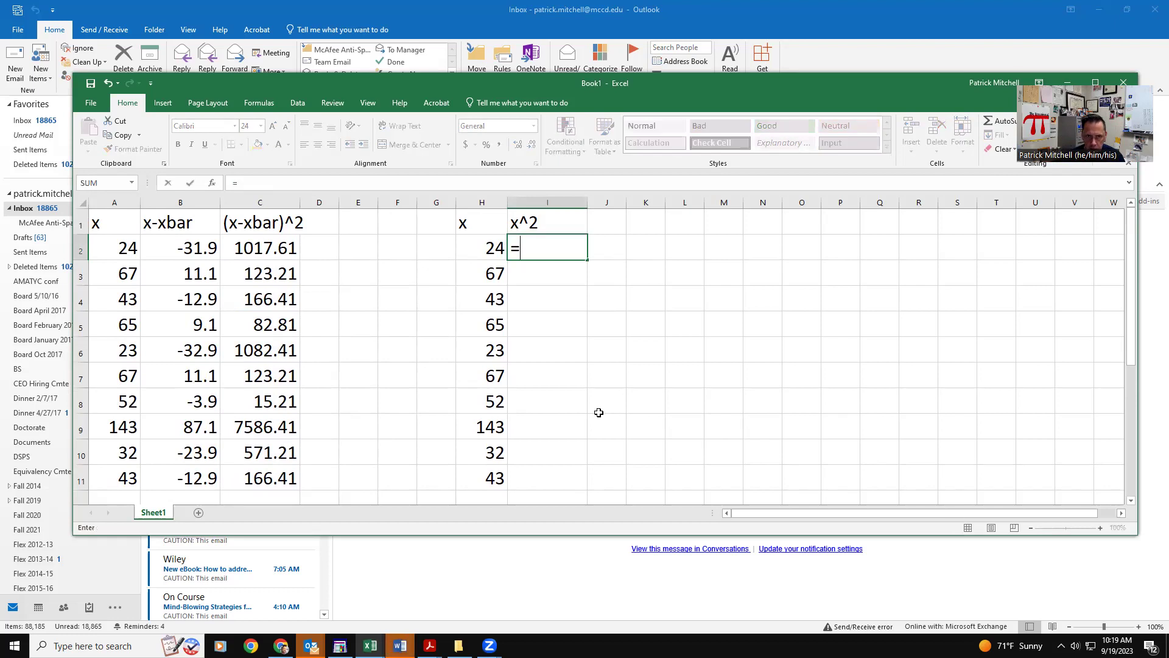
pyautogui.click(488, 247)
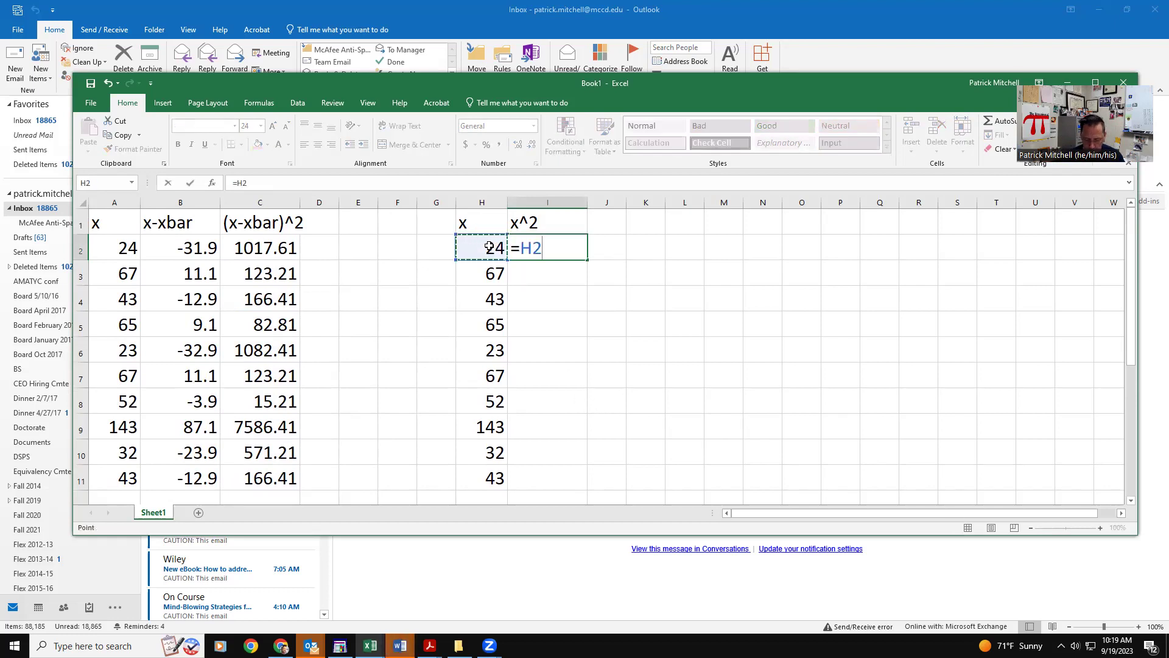
pyautogui.write('^2')
pyautogui.press('Return')
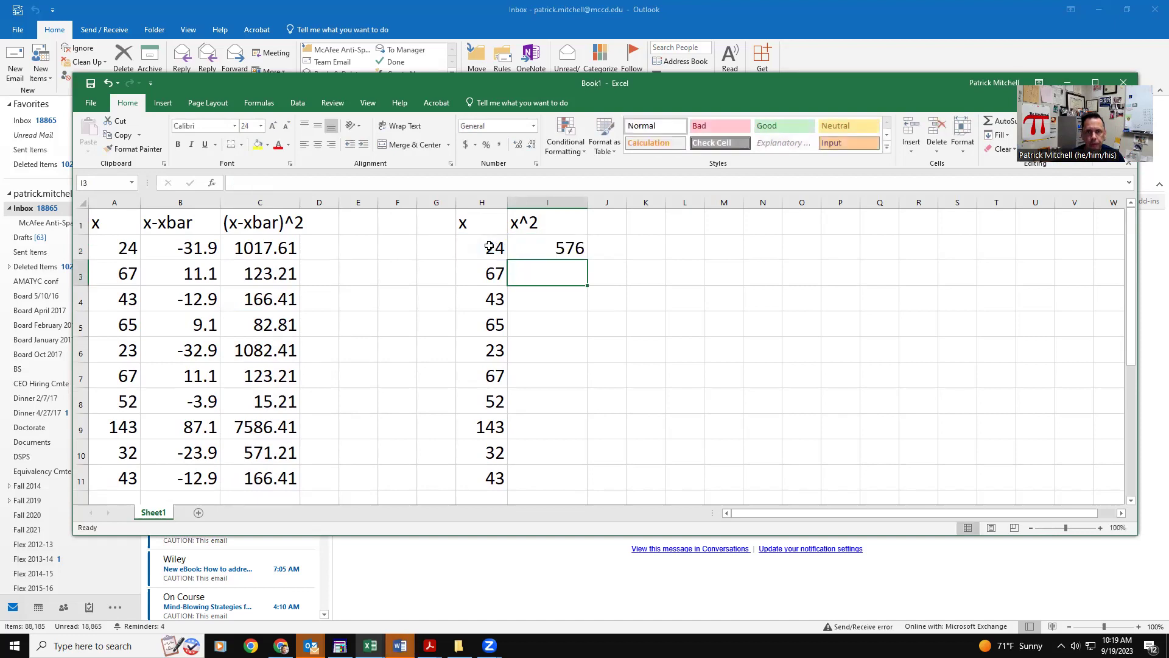
# Step: Copy the I2 squaring formula down into I3:I11
pyautogui.click(553, 250)
pyautogui.hotkey('ctrl', 'c')
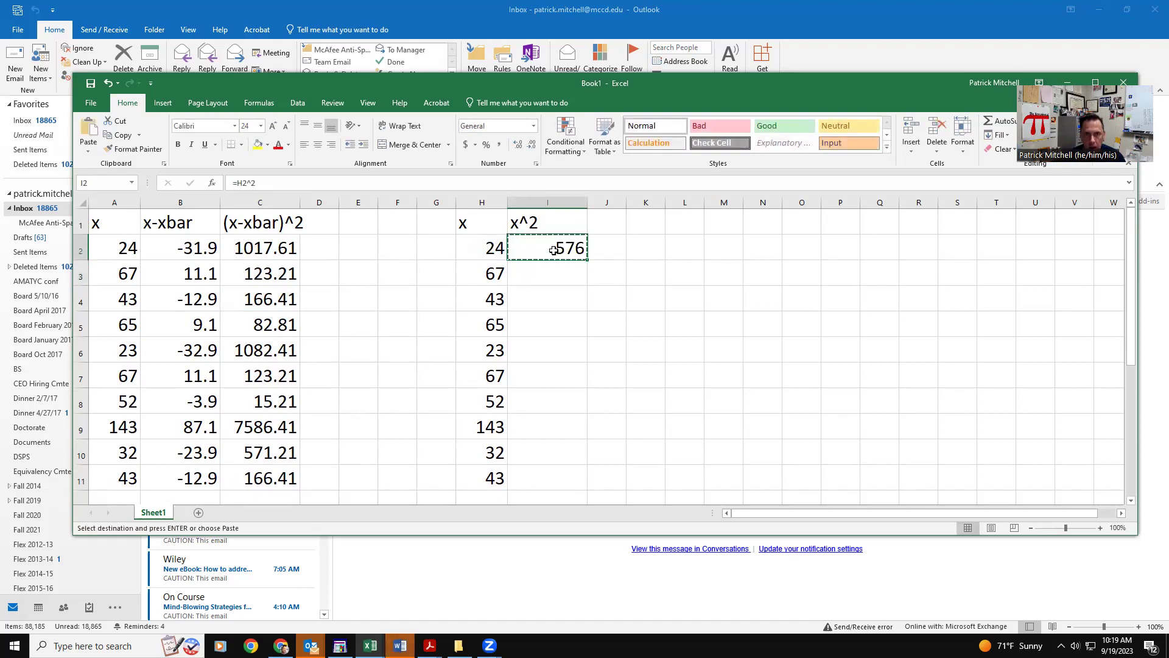
pyautogui.click(546, 274)
pyautogui.moveTo(546, 275); pyautogui.dragTo(554, 477)
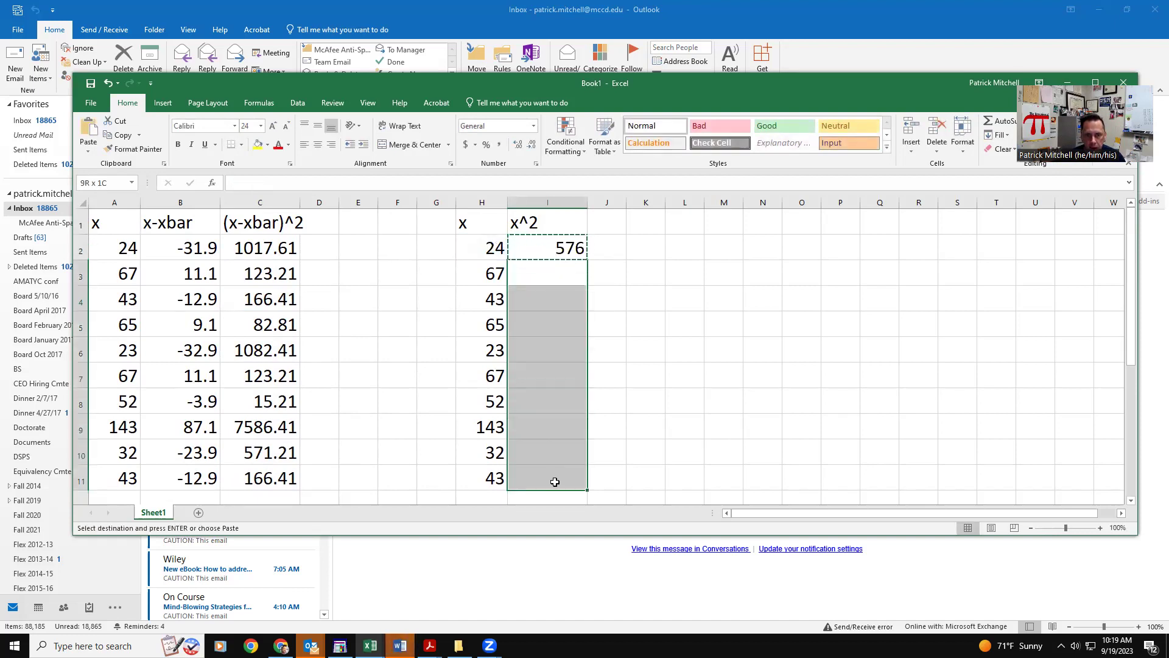
pyautogui.hotkey('ctrl', 'v')
pyautogui.click(658, 448)
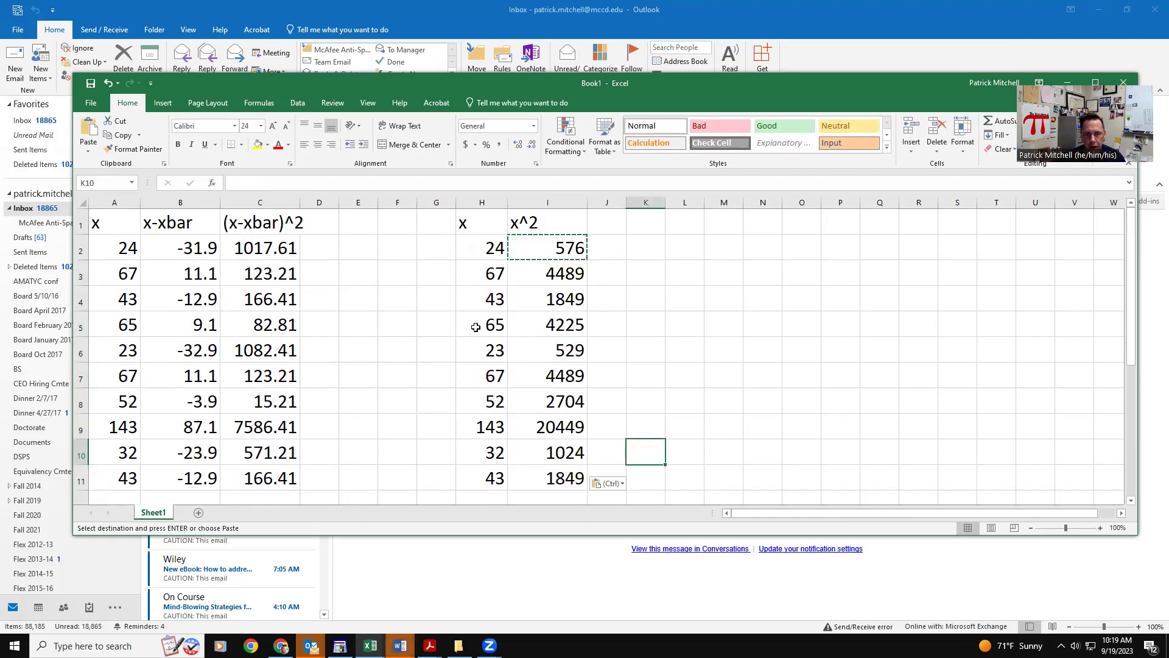
pyautogui.scroll(-1, 498, 334)
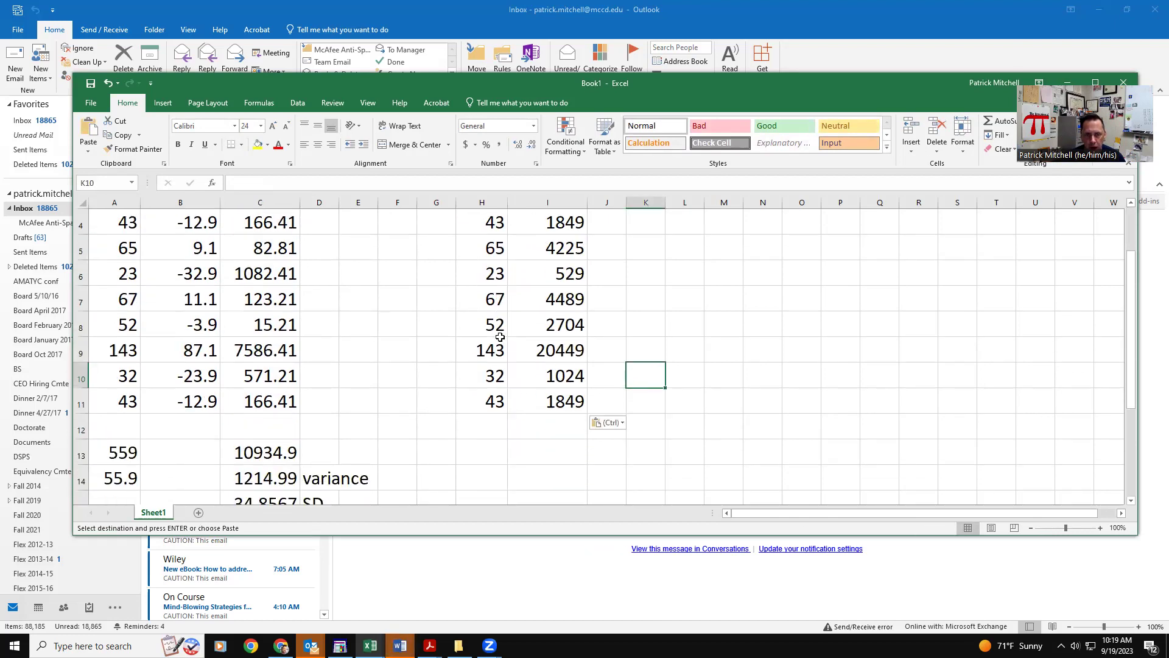
# Step: Total the x values to 559 in H13 with =SUM(H2:H11)
pyautogui.click(490, 448)
pyautogui.write('=sum(')
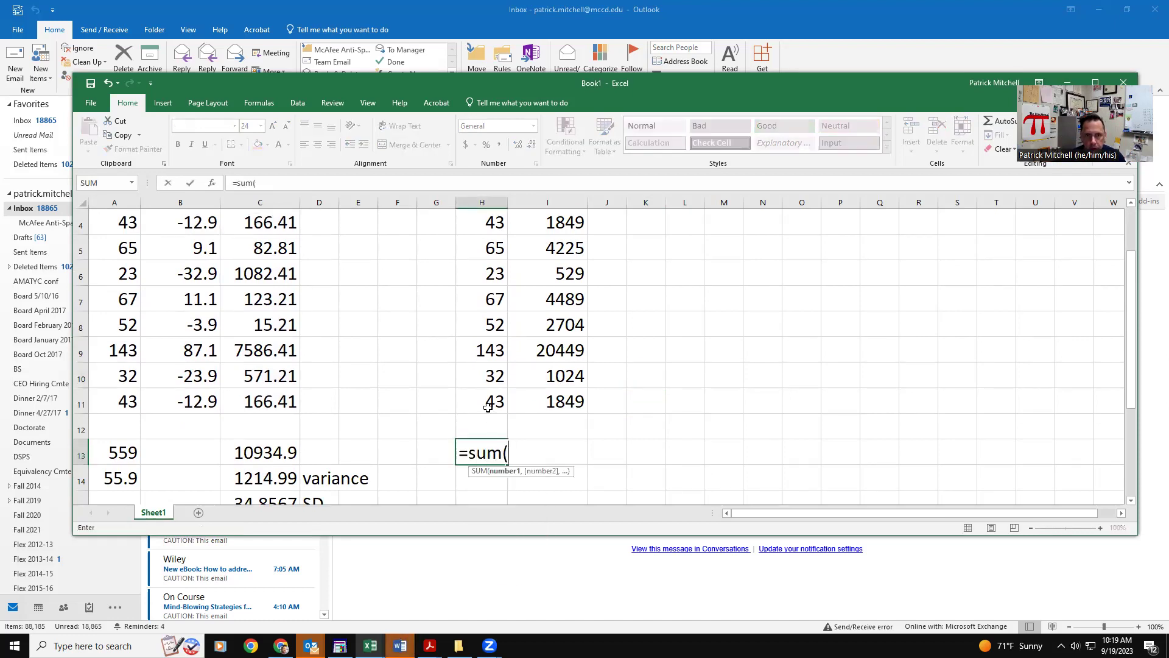
pyautogui.moveTo(490, 406); pyautogui.dragTo(485, 245)
pyautogui.write(')')
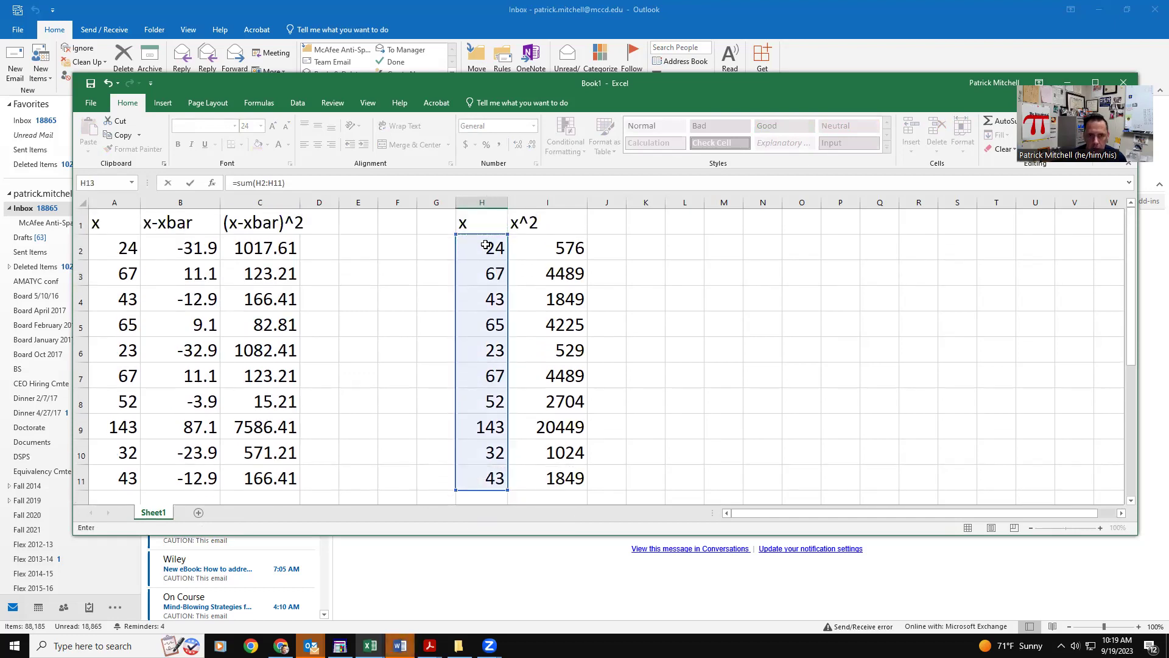
pyautogui.press('Return')
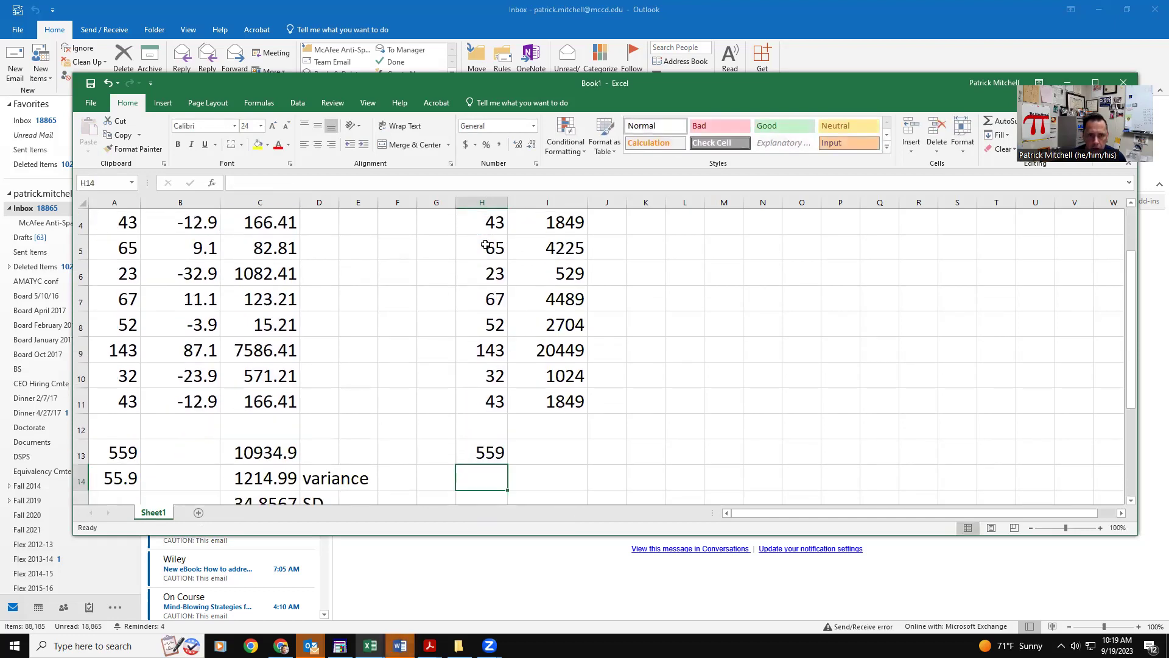
# Step: Copy the sum formula to I13 to total the x^2 column as 42183
pyautogui.click(491, 452)
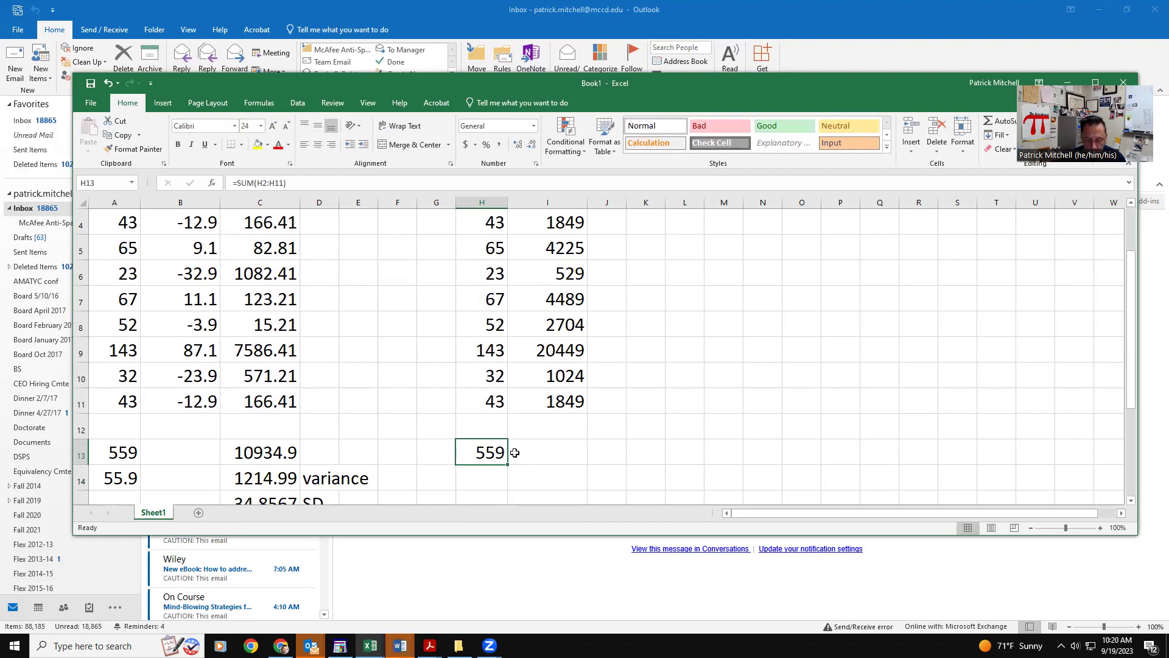
pyautogui.hotkey('ctrl', 'c')
pyautogui.click(554, 452)
pyautogui.hotkey('ctrl', 'v')
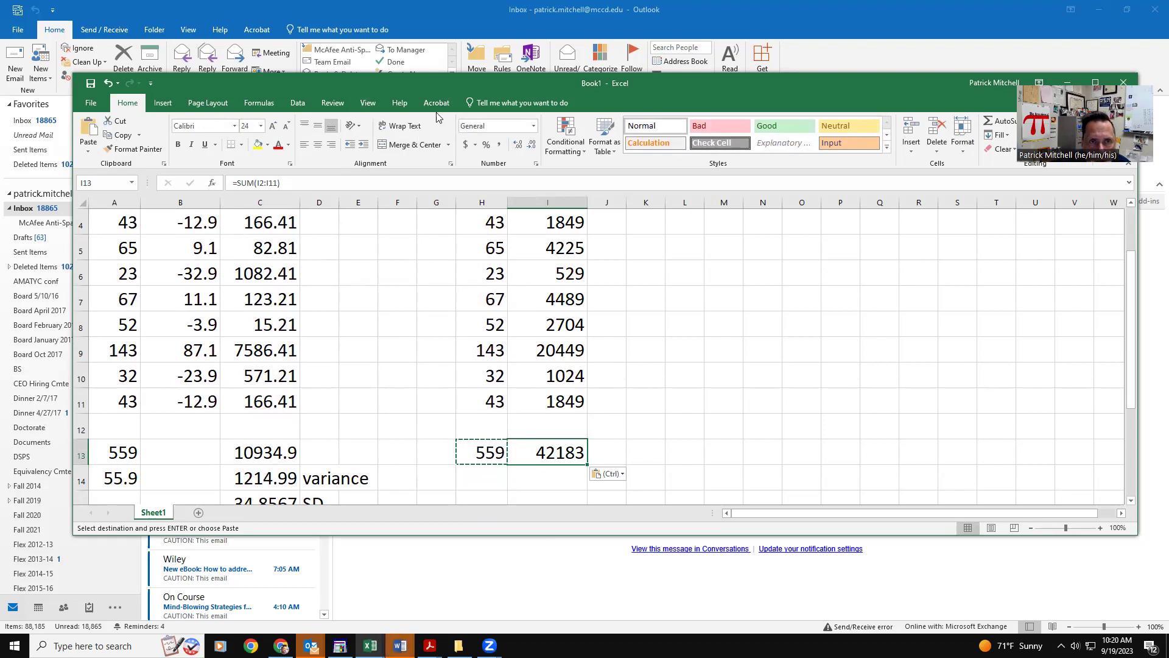
pyautogui.click(651, 23)
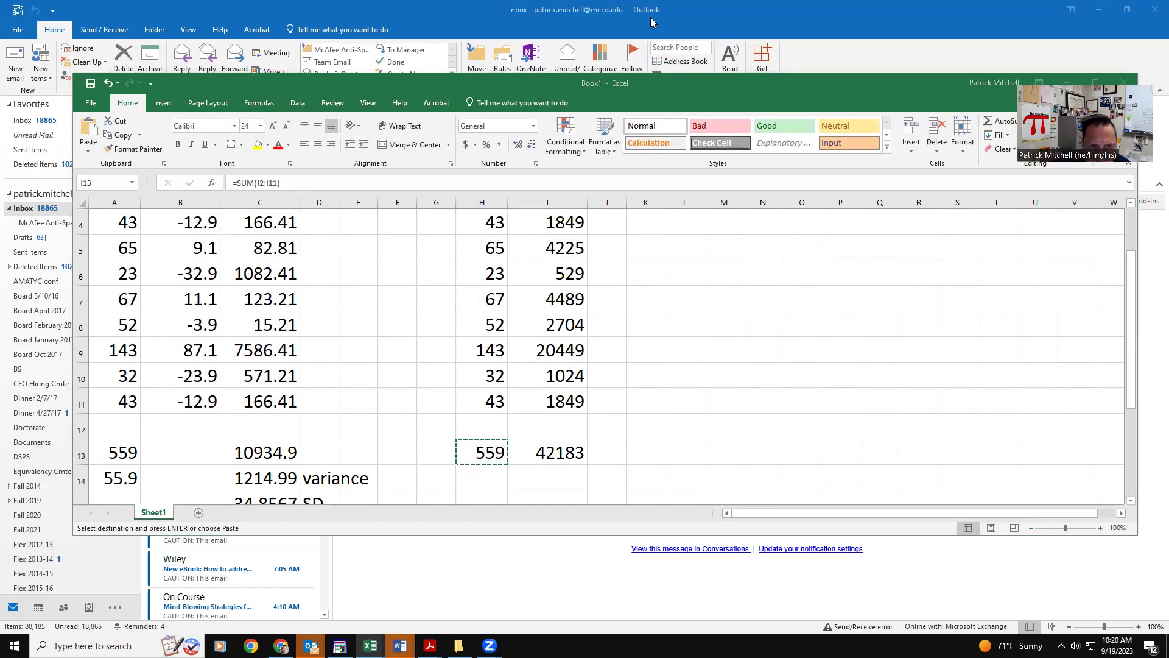
pyautogui.hotkey('alt', 'Tab')
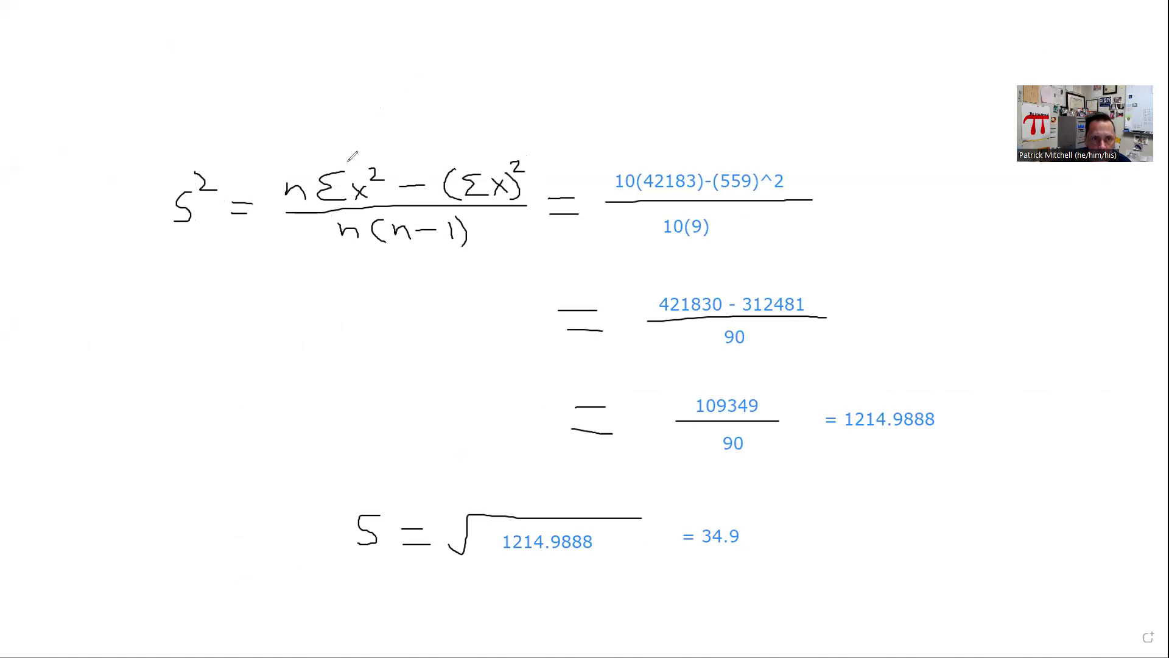
# Step: Pen two arrows on the whiteboard: from Σx² to 42183 and from (Σx)² to 559
pyautogui.moveTo(350, 161)
pyautogui.mouseDown()
pyautogui.moveTo(365, 130)
pyautogui.moveTo(530, 129)
pyautogui.moveTo(682, 163)
pyautogui.mouseUp()
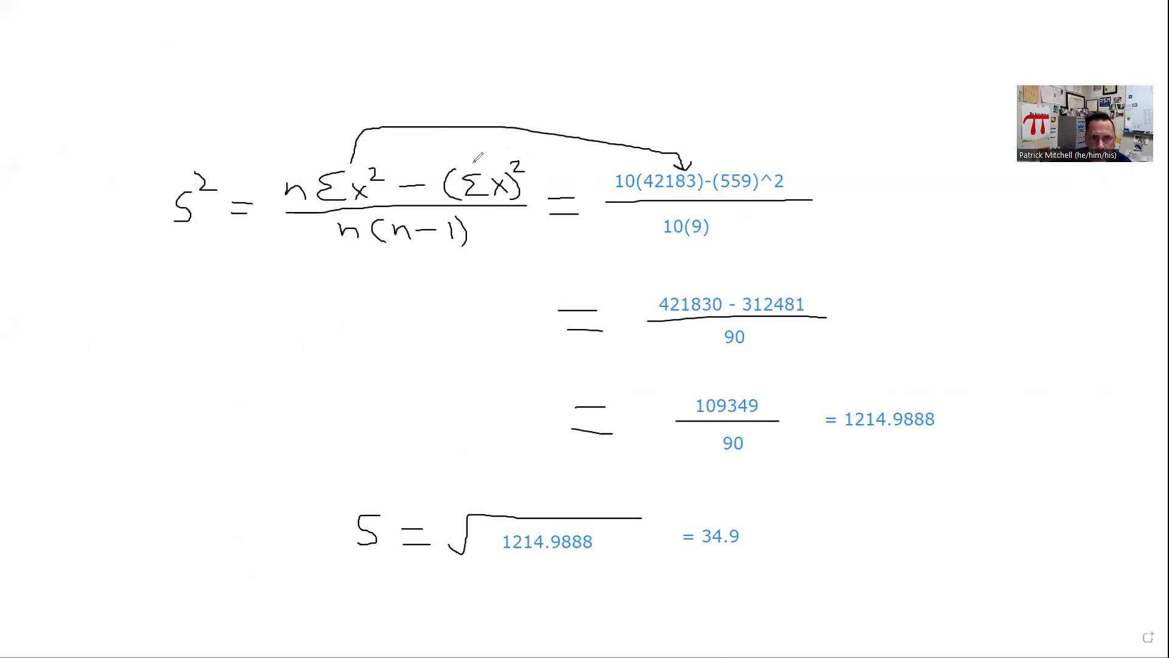
pyautogui.moveTo(474, 164)
pyautogui.mouseDown()
pyautogui.moveTo(487, 117)
pyautogui.moveTo(664, 104)
pyautogui.moveTo(710, 119)
pyautogui.moveTo(733, 167)
pyautogui.mouseUp()
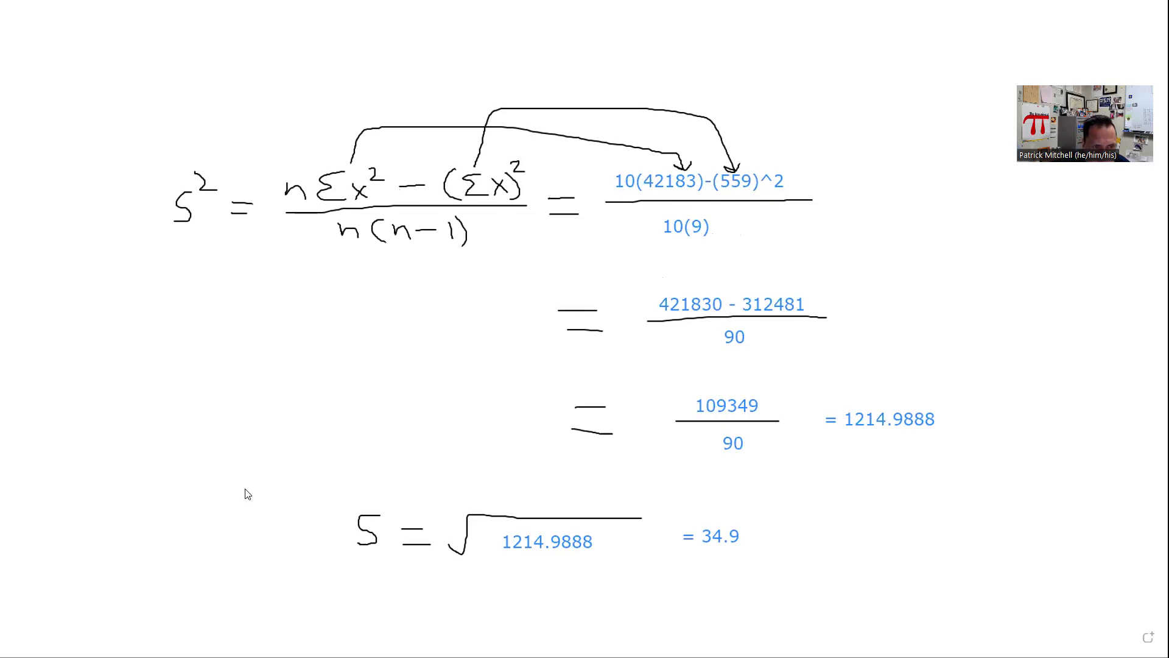
pyautogui.hotkey('alt', 'Tab')
pyautogui.click(284, 477)
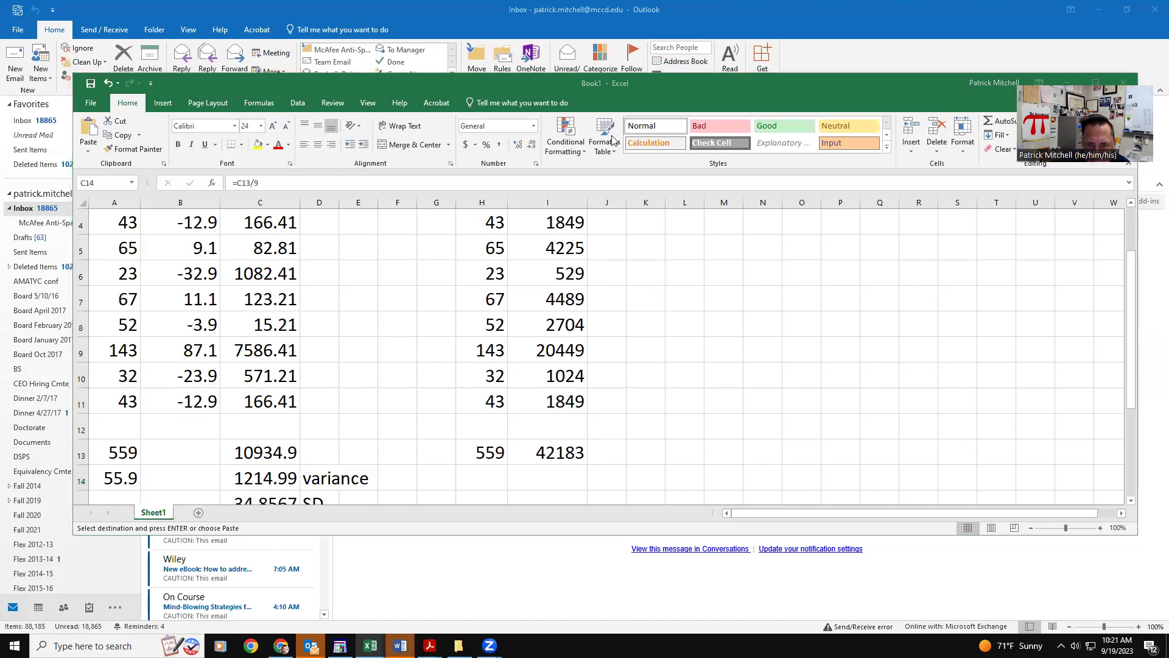
pyautogui.hotkey('alt', 'Tab')
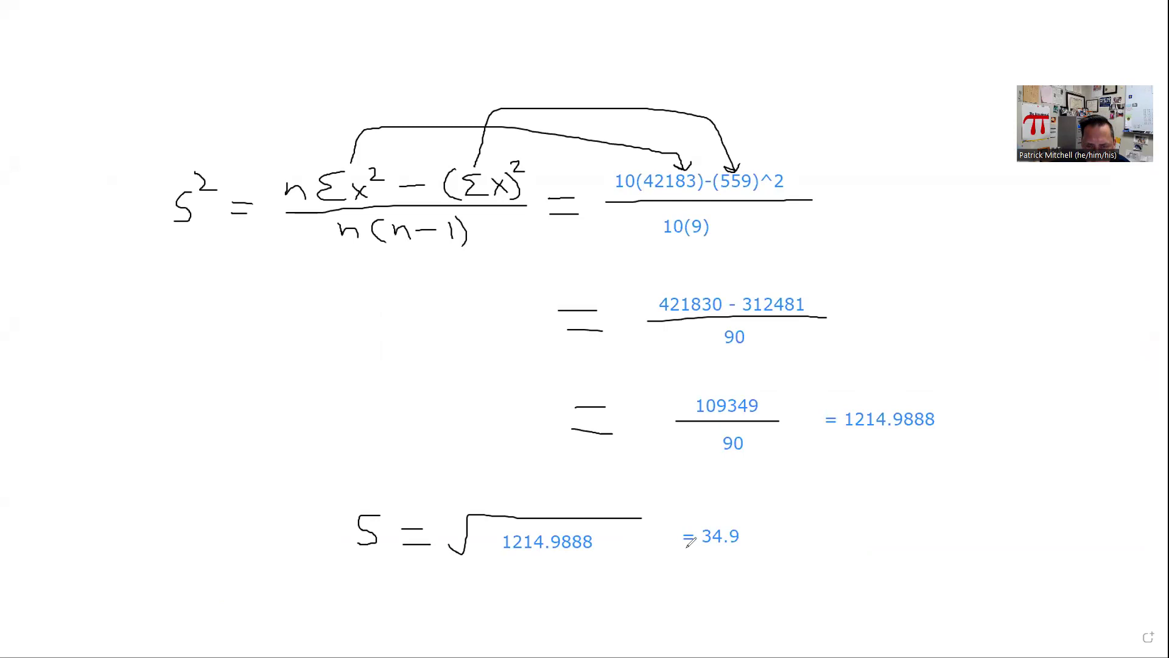